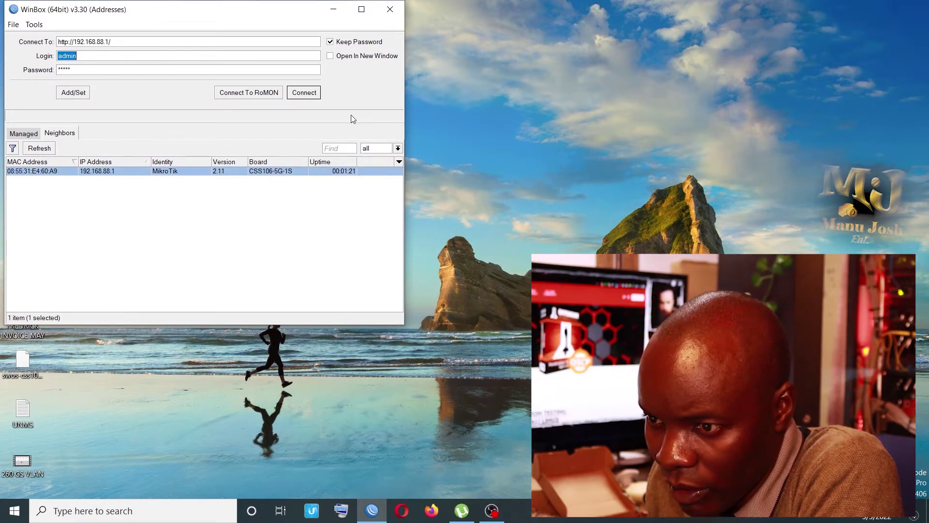
Launch the switch's web page at 192.168.88.1 from WinBox and open the Windows Ethernet settings.
left_click(305, 93)
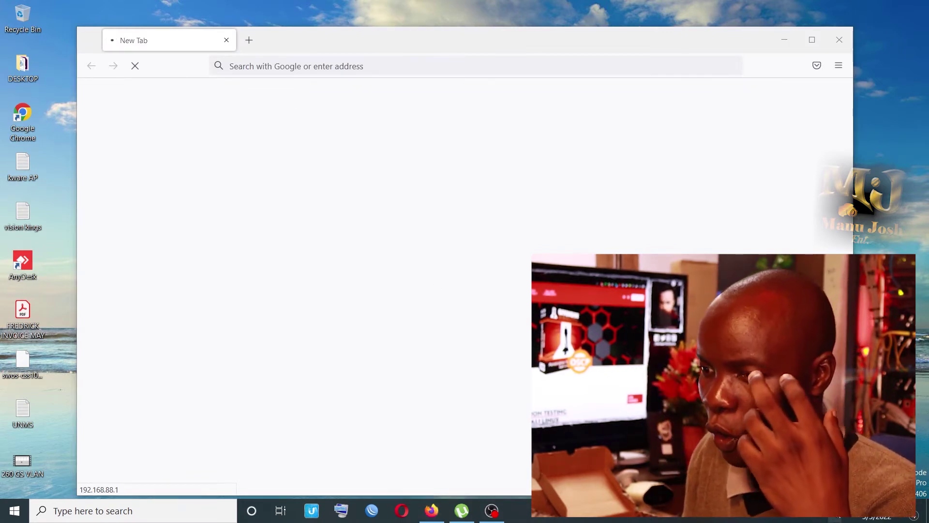
left_click(839, 517)
left_click(781, 169)
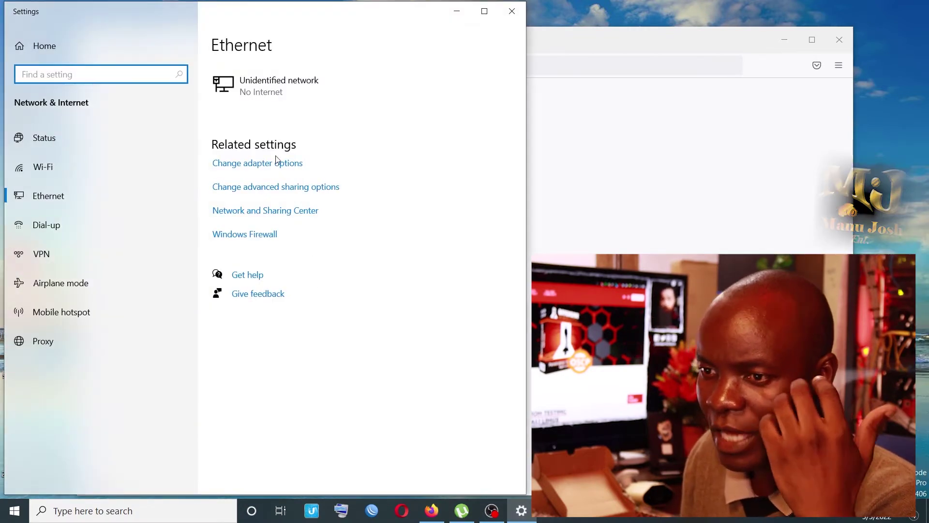
Change the Ethernet adapter's IPv4 address to 192.168.88.100 (mask 255.255.255.0) and close the adapter windows.
left_click(262, 163)
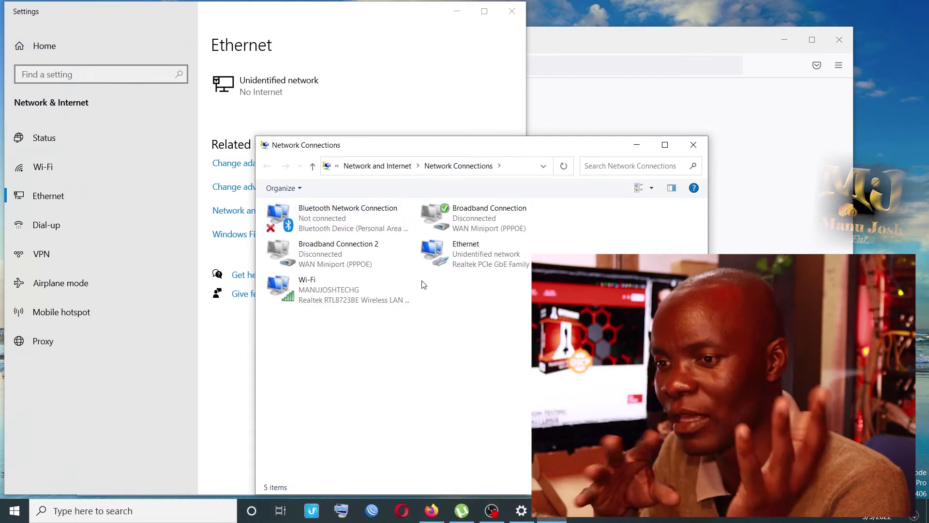
left_click(492, 267)
right_click(493, 267)
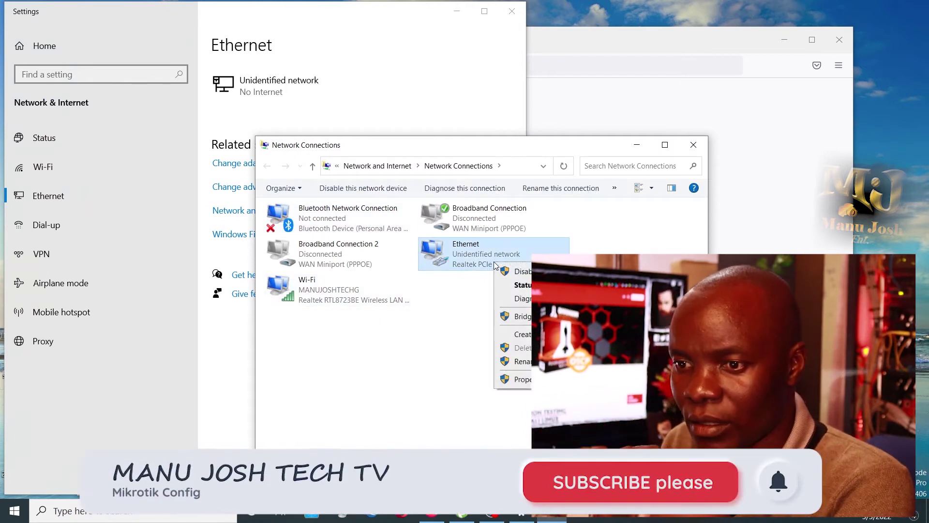
left_click(520, 379)
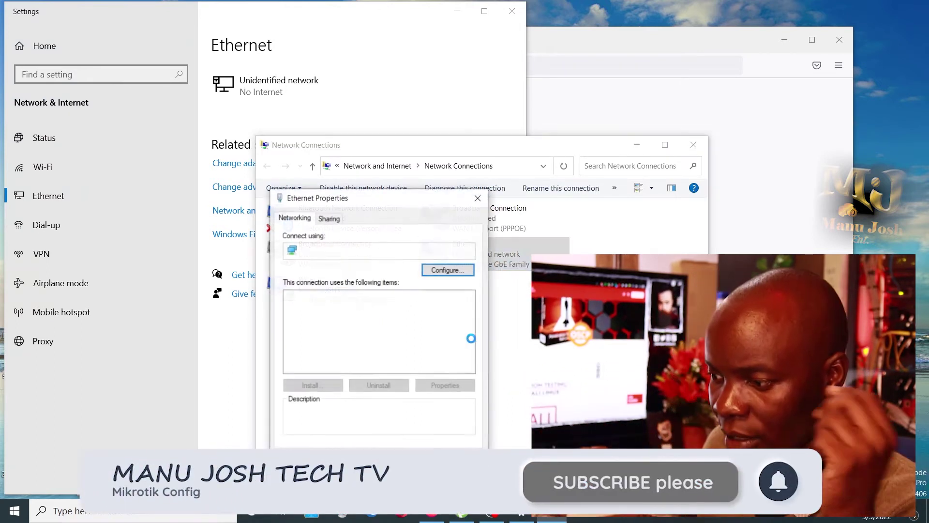
double_click(372, 332)
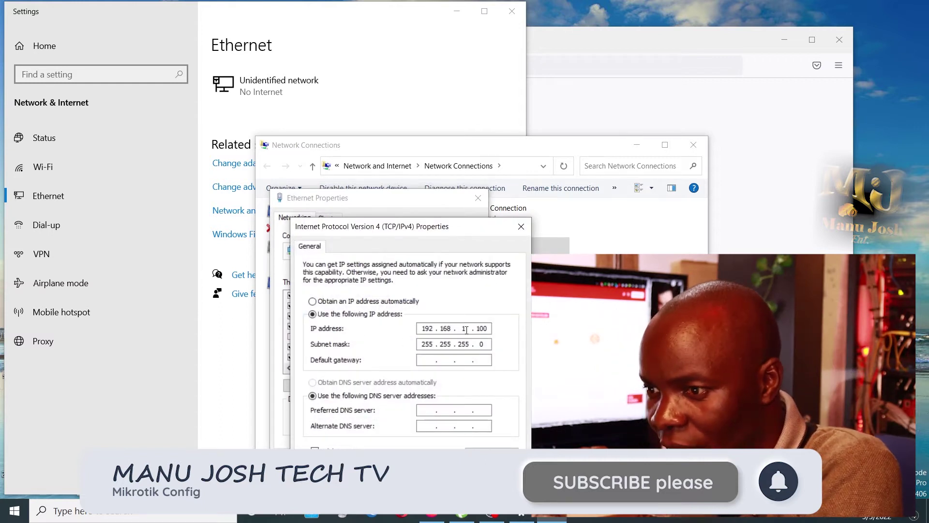
key("BackSpace")
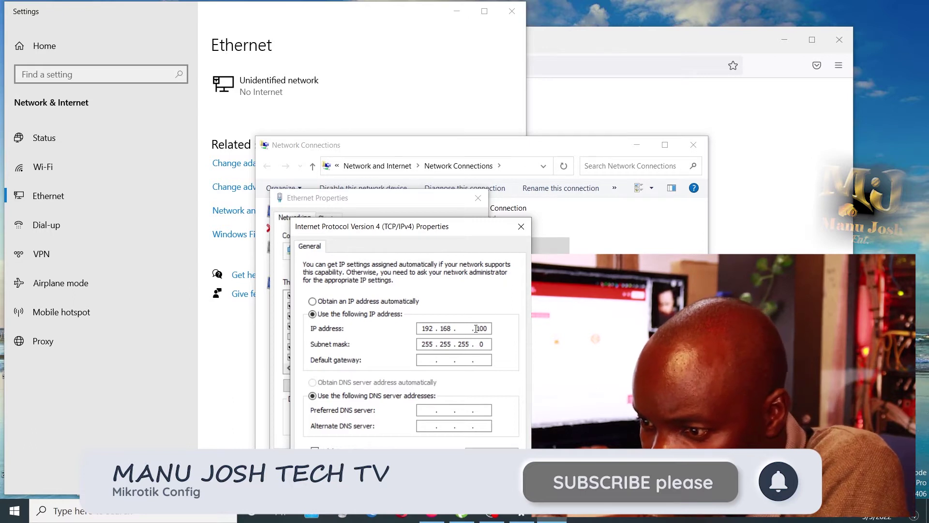
type("88")
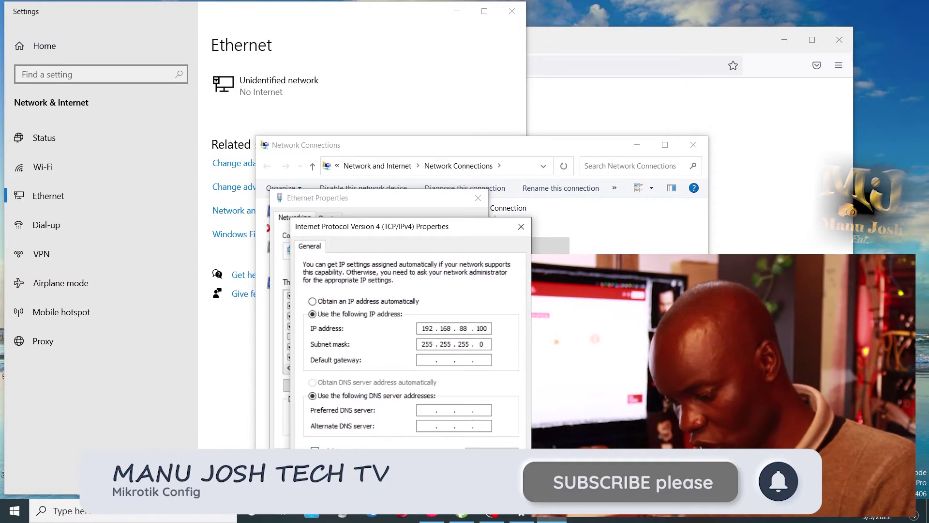
left_click(453, 478)
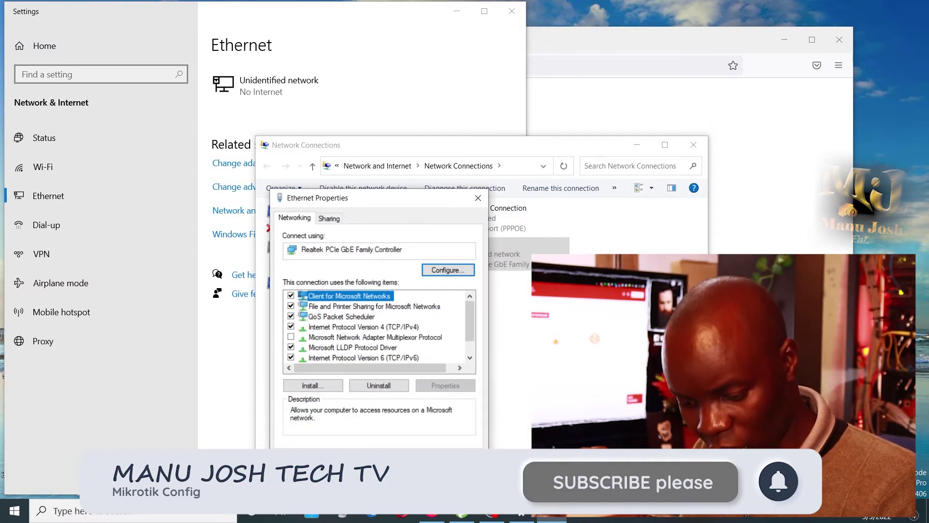
left_click(411, 459)
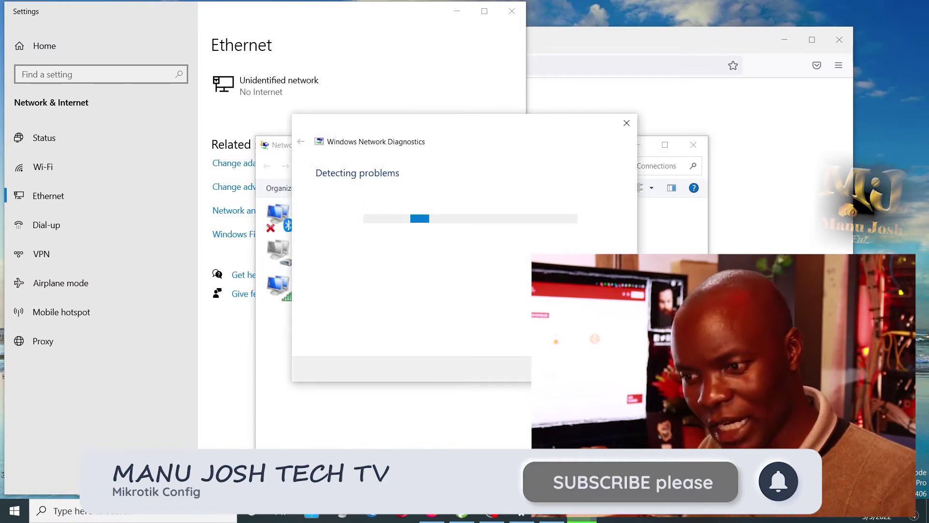
left_click(607, 369)
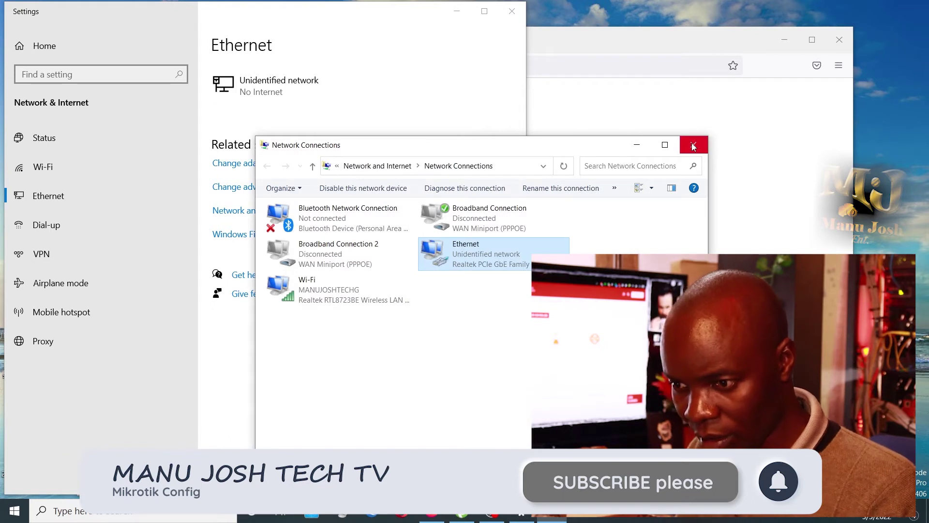
left_click(694, 146)
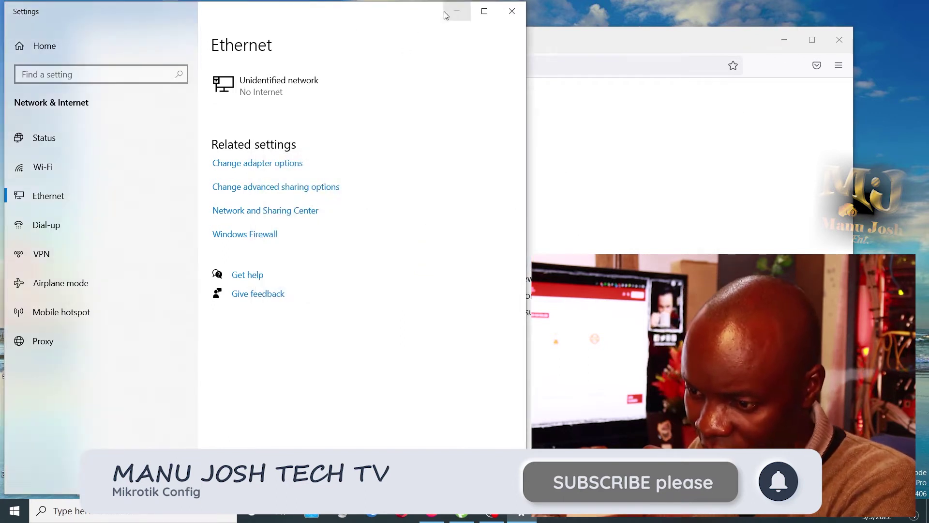
left_click(446, 15)
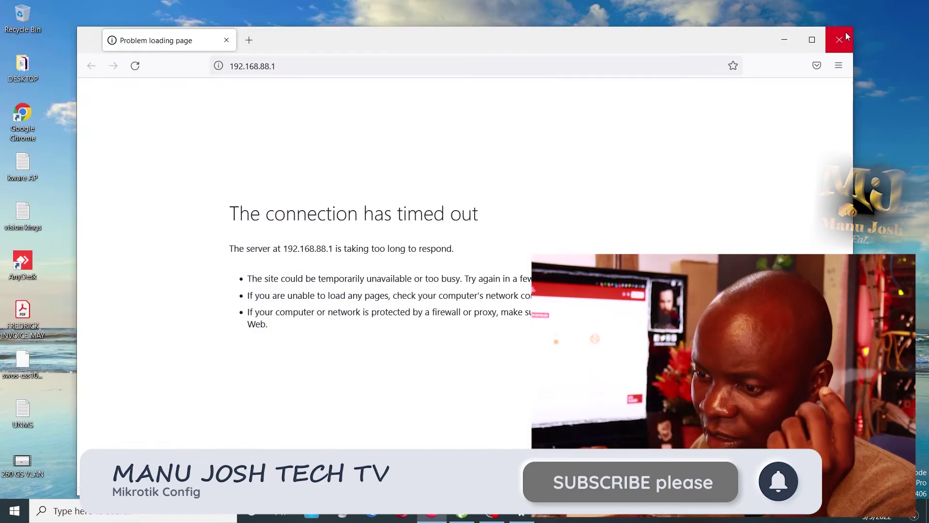
Reconnect to 192.168.88.1 through WinBox and sign in with the switch password.
left_click(847, 36)
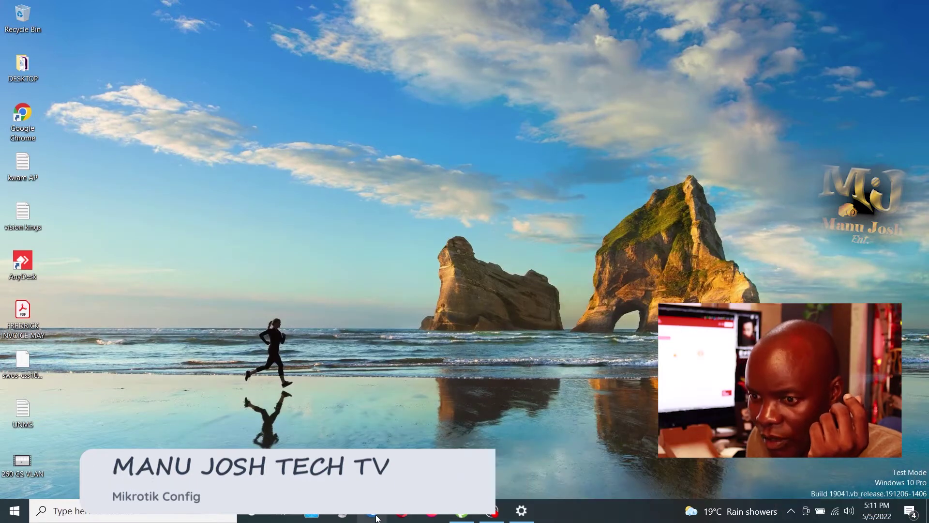
left_click(377, 518)
left_click(500, 272)
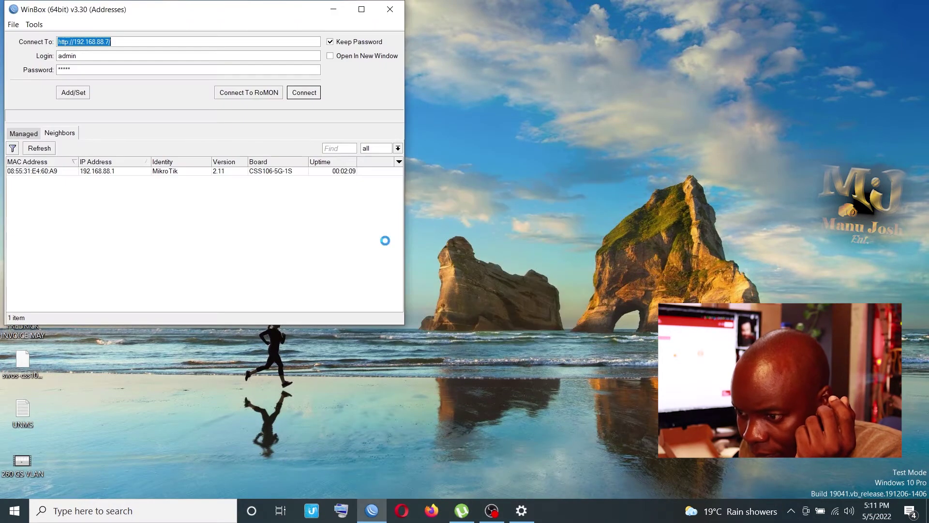
left_click(46, 171)
left_click(310, 91)
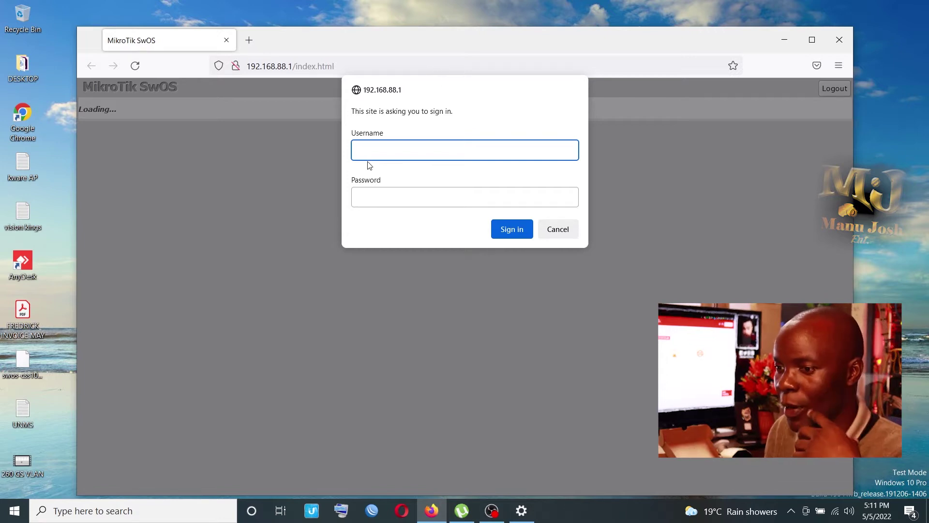
type("admin")
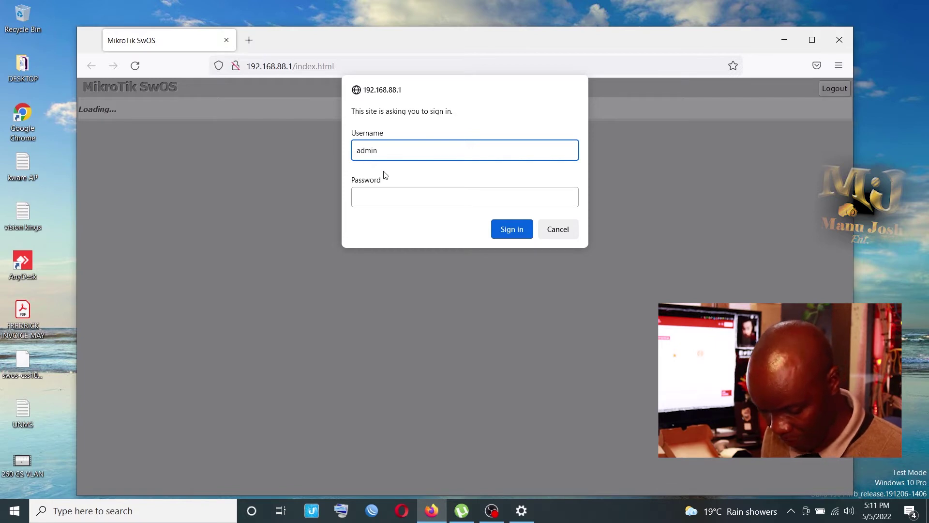
left_click(507, 228)
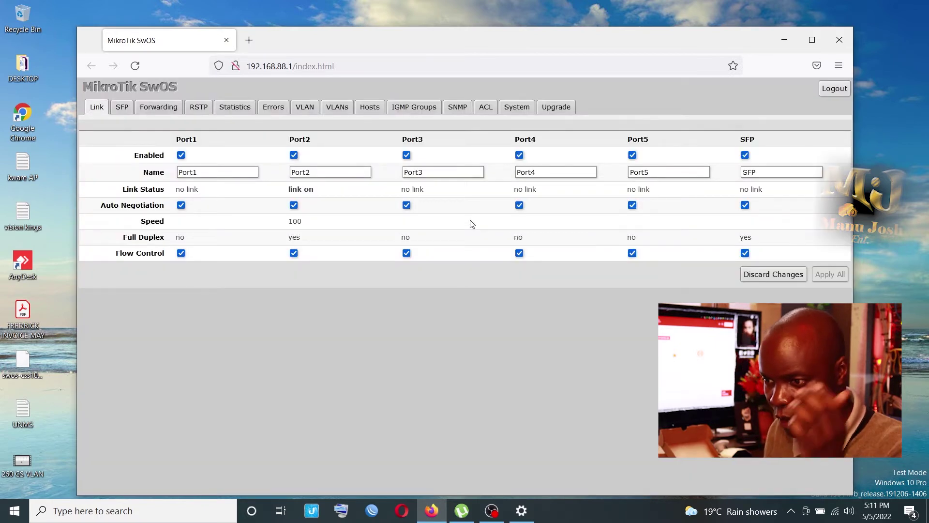
Name the first ports link101, link201 and link301 on the Link page.
left_click_drag(312, 41, 375, 55)
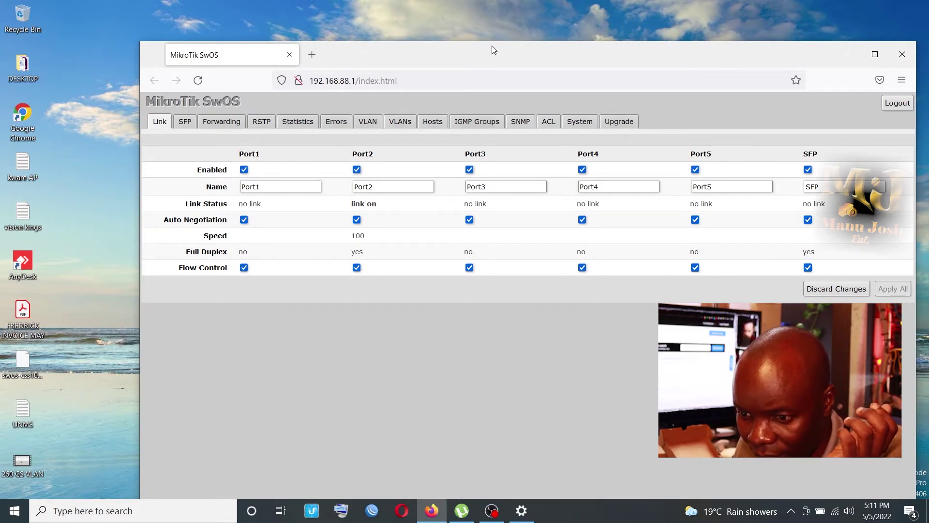
left_click_drag(491, 51, 434, 34)
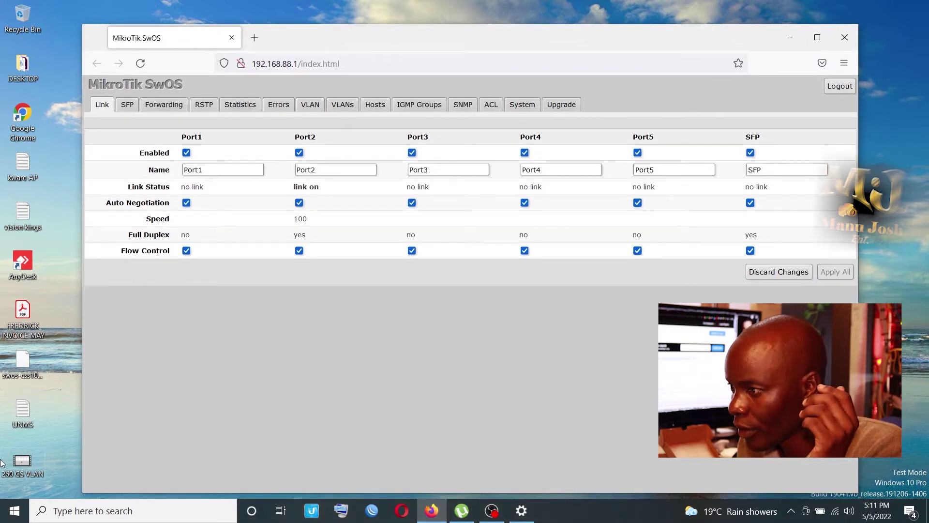
left_click(15, 472)
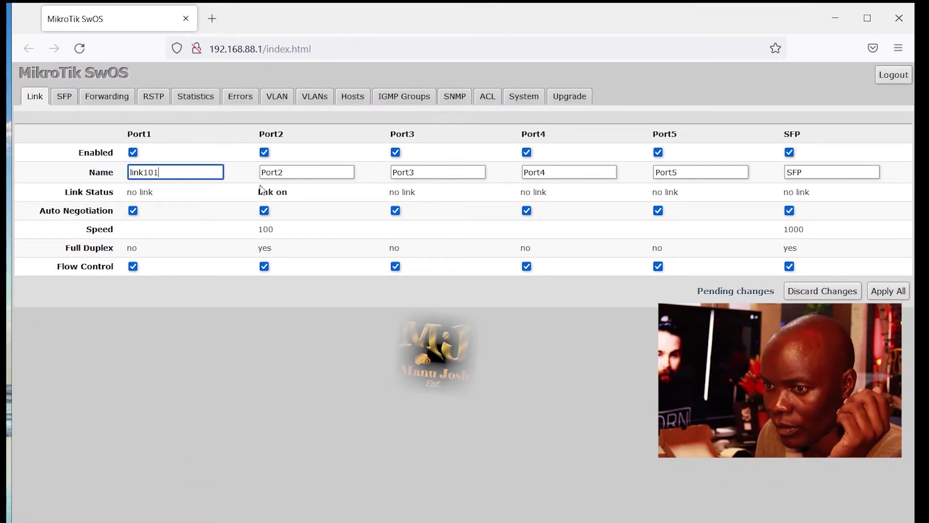
left_click(293, 174)
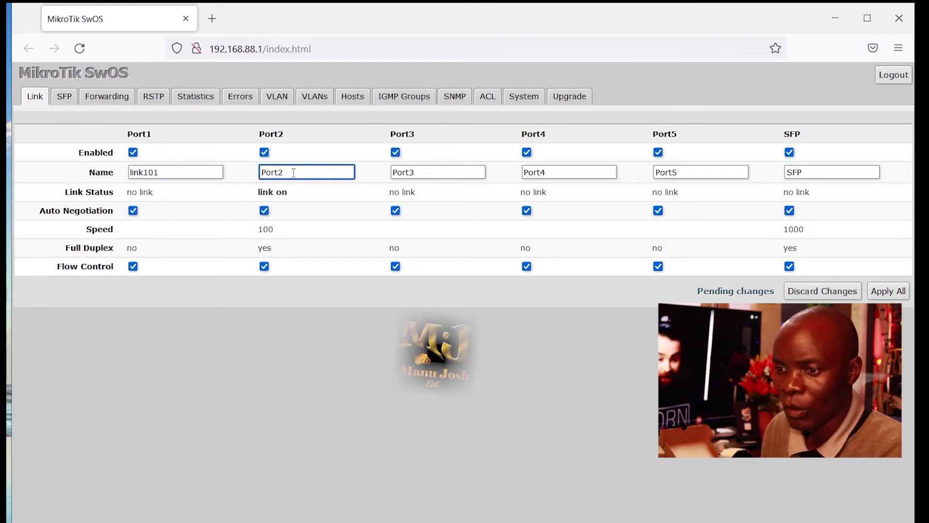
key("BackSpace")
key("BackSpace")
key("BackSpace")
key("BackSpace")
key("BackSpace")
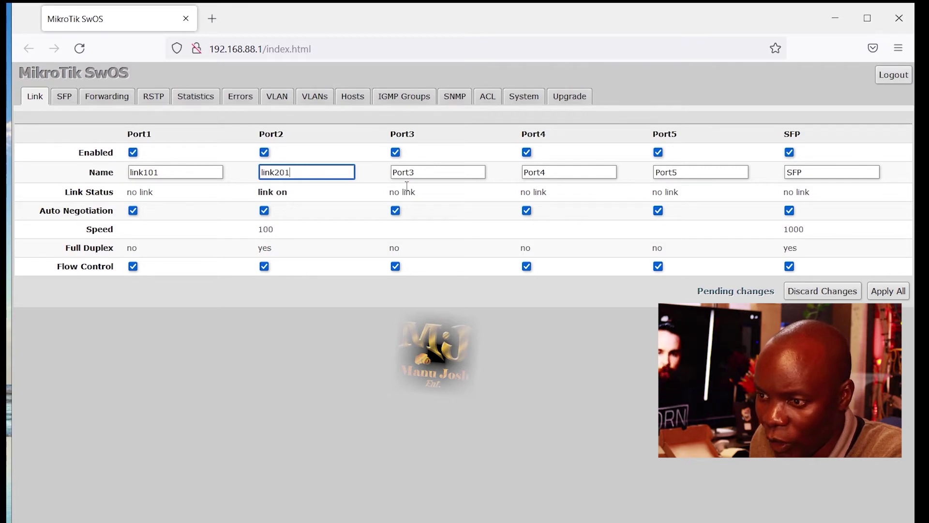
left_click(430, 172)
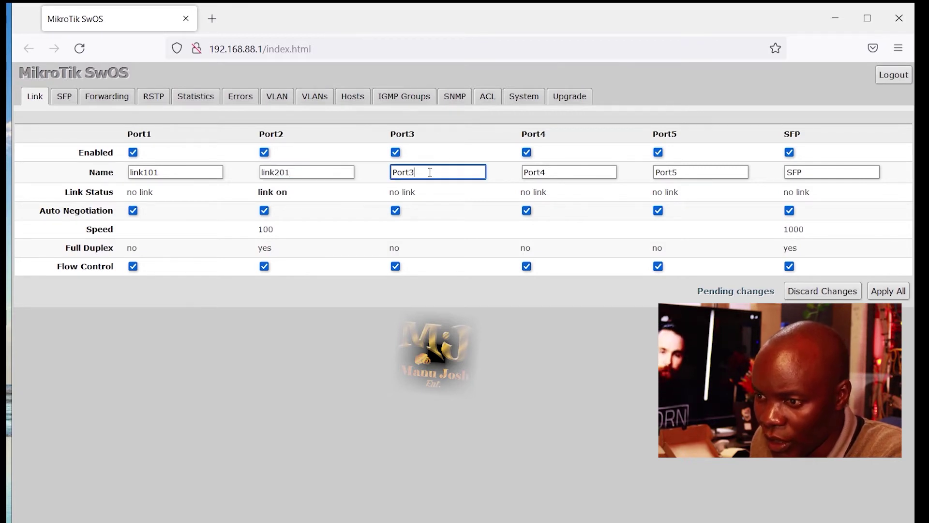
key("BackSpace")
key("BackSpace")
key("BackSpace")
key("BackSpace")
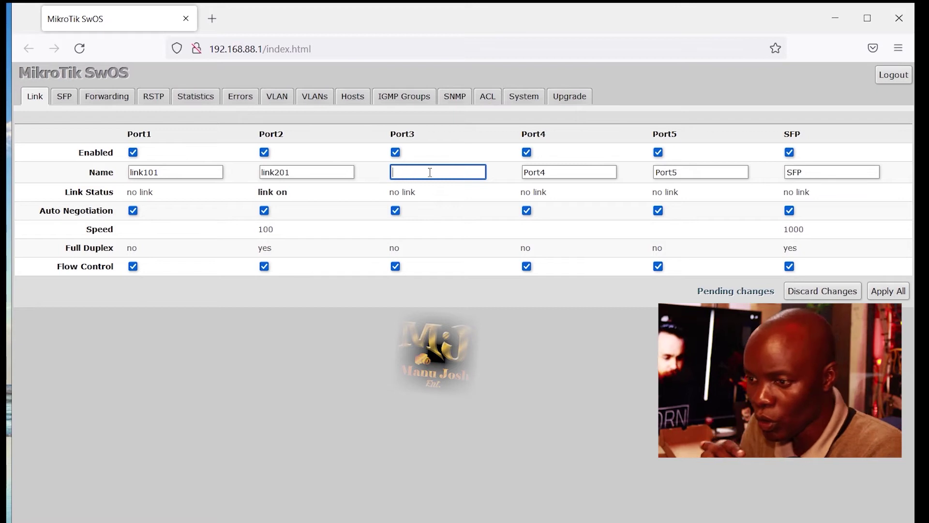
type("link301")
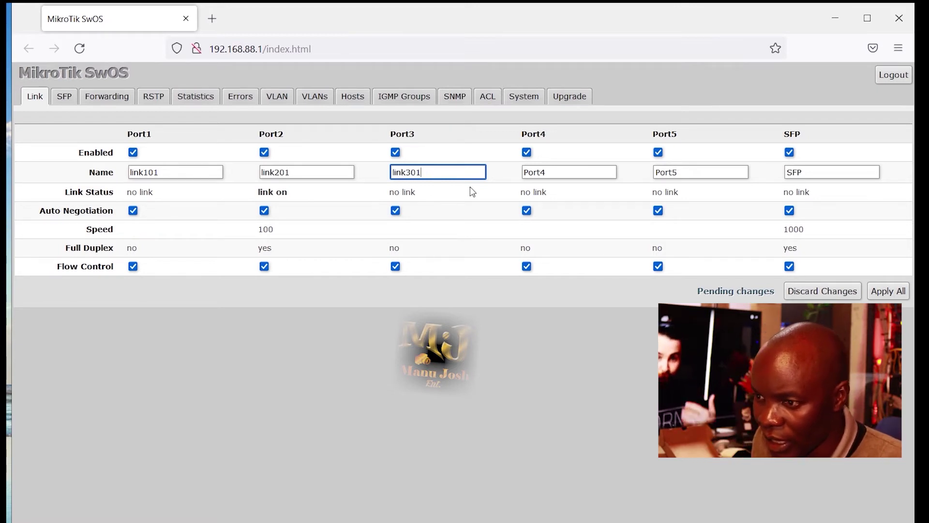
Name ports four and five link401 and link501, rename SFP to 'trank port', and apply.
left_click(577, 171)
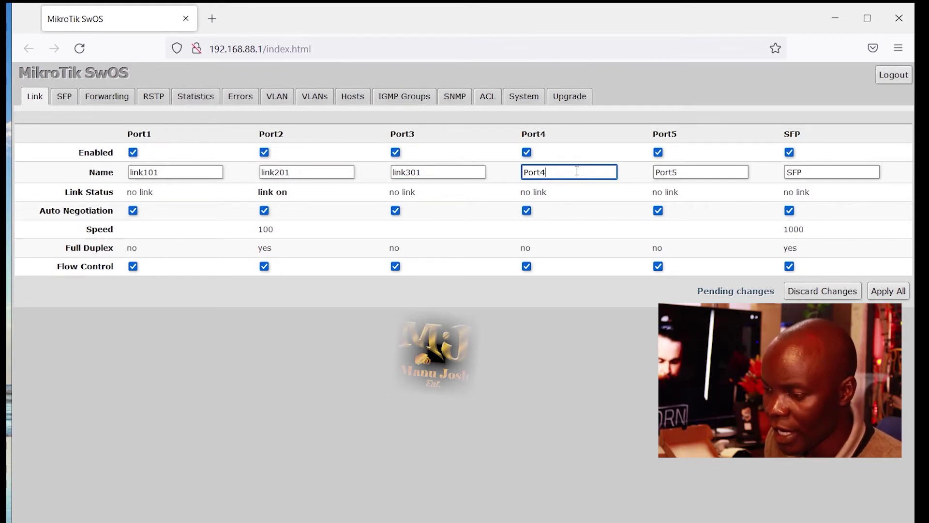
key("BackSpace")
key("BackSpace")
key("BackSpace")
key("BackSpace")
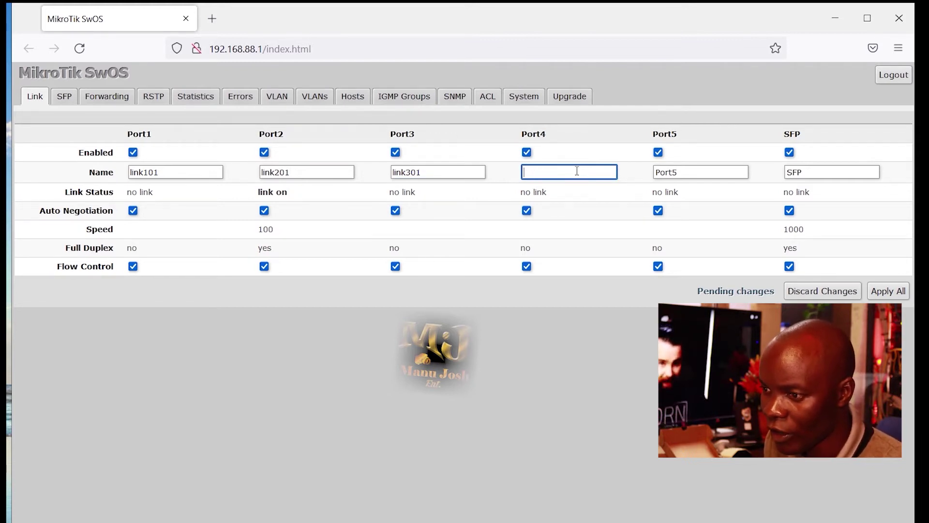
type("link401")
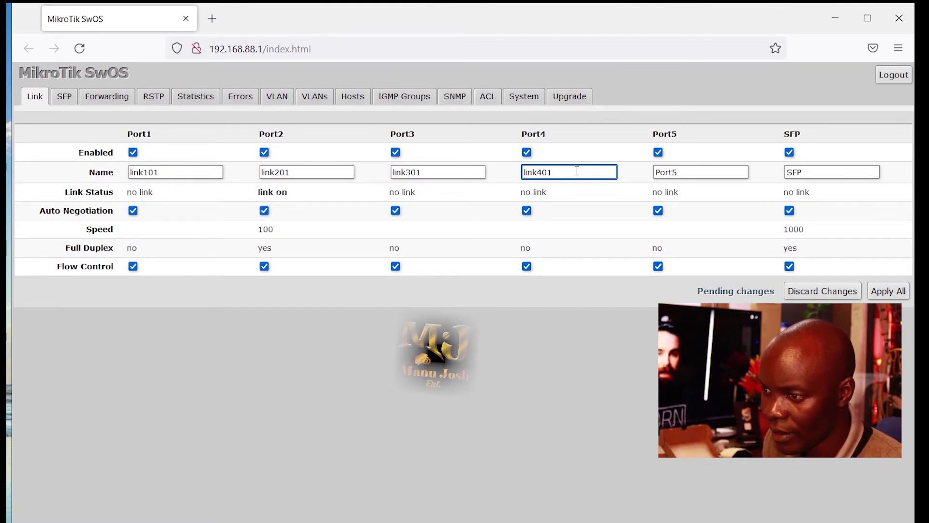
left_click(686, 168)
type("\\")
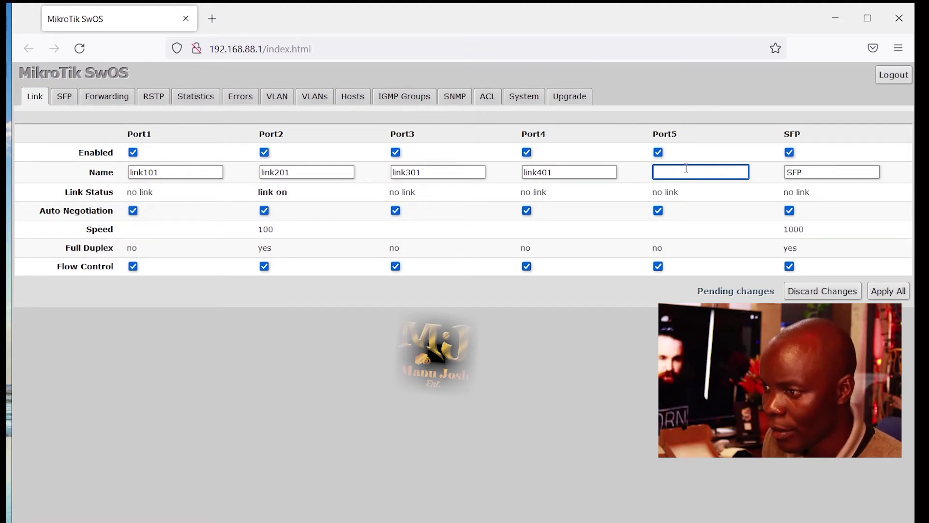
type("link501")
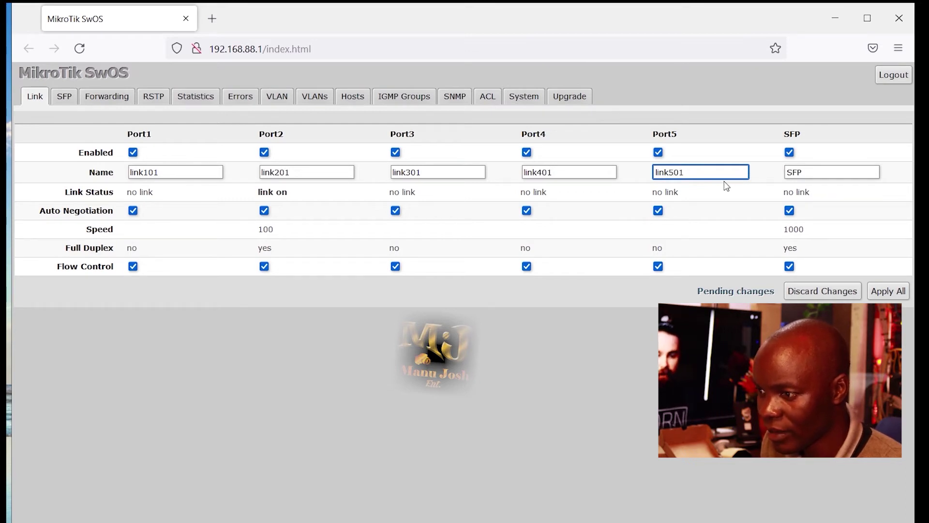
left_click(829, 172)
key("BackSpace")
key("BackSpace")
key("BackSpace")
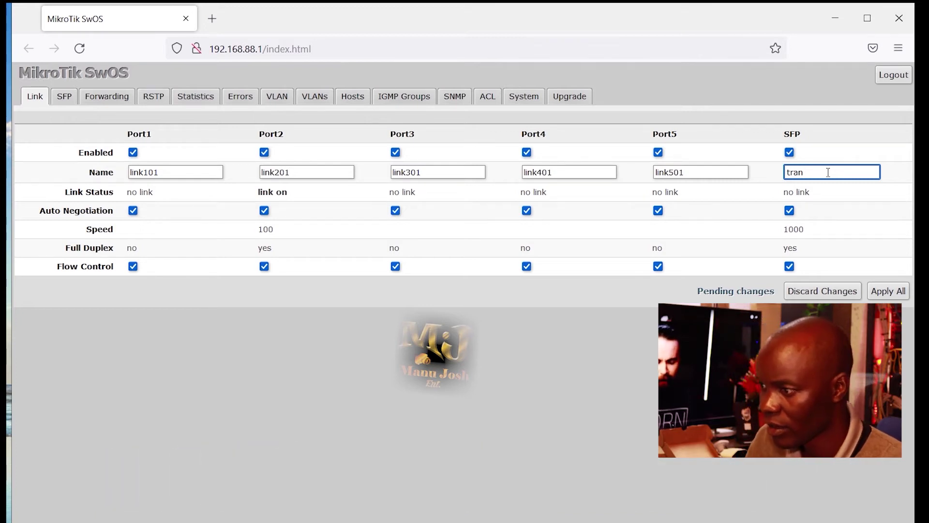
type("rt")
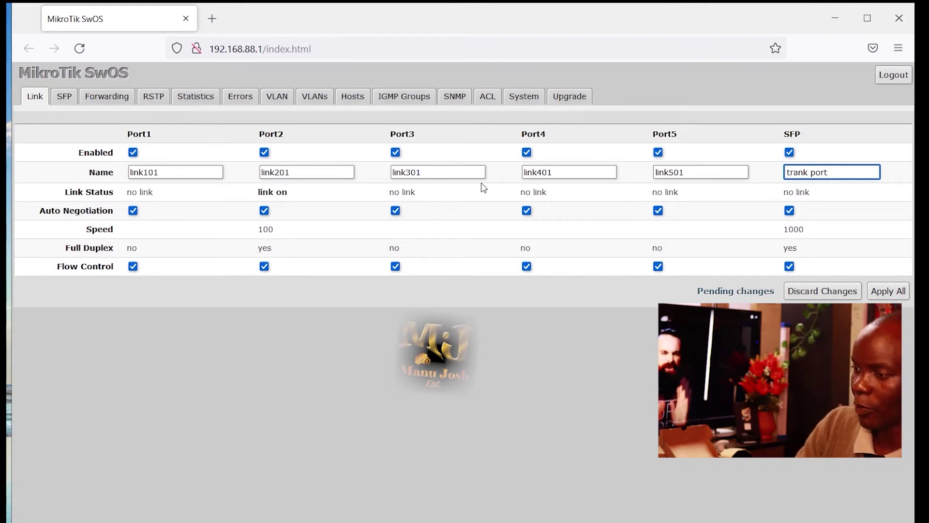
left_click(886, 293)
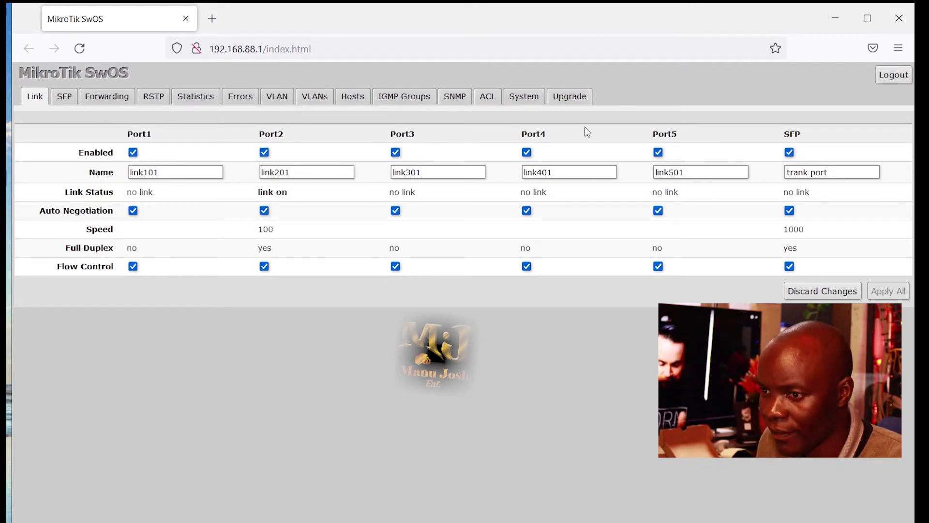
Set default VLAN IDs 101, 201 and 301 on link101, link201 and link301.
left_click(281, 100)
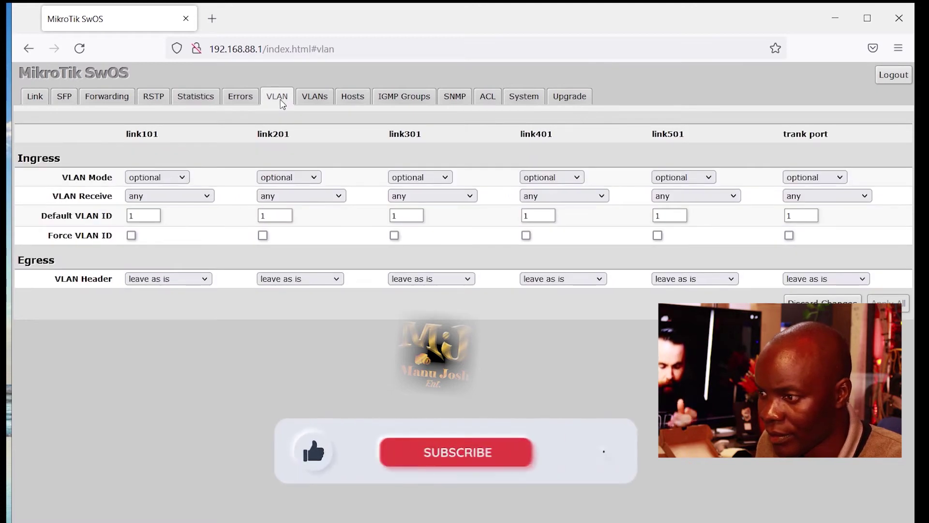
left_click(144, 217)
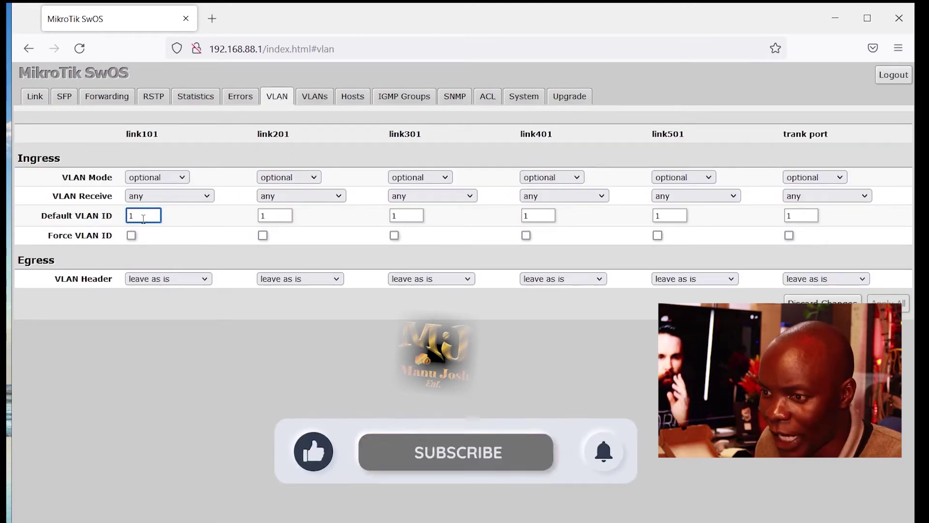
type("01")
left_click(272, 218)
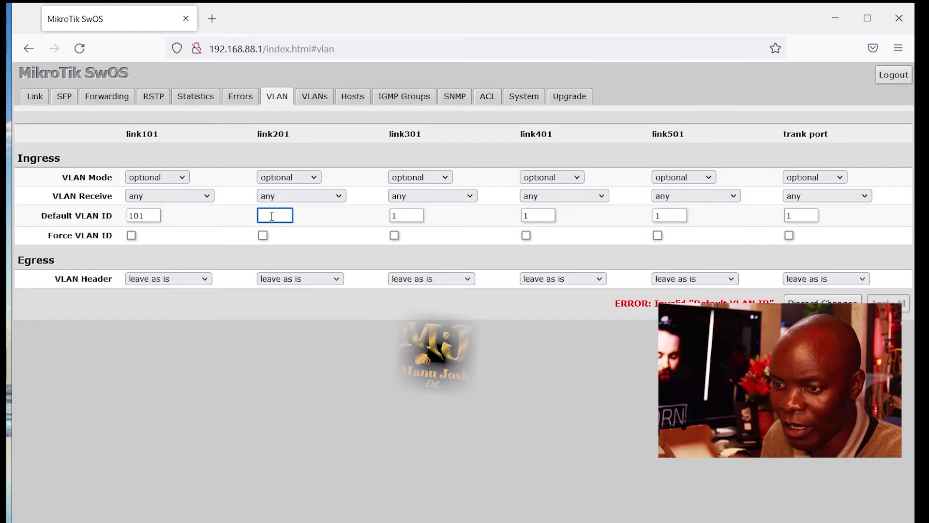
key("BackSpace")
type("201")
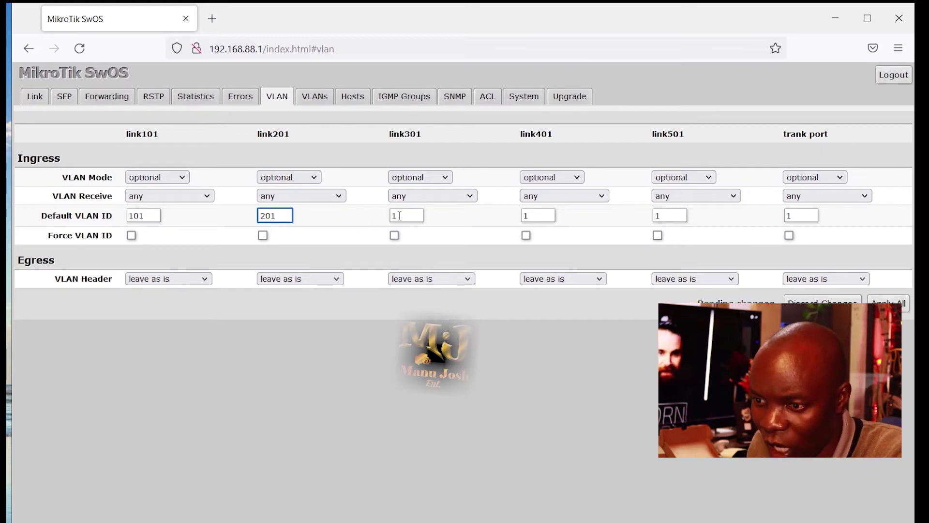
left_click(400, 215)
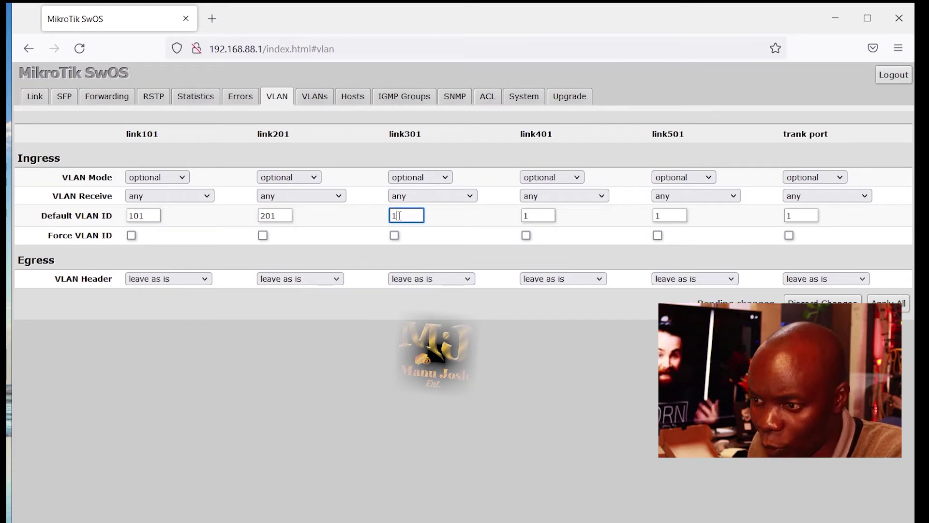
key("BackSpace")
type("301")
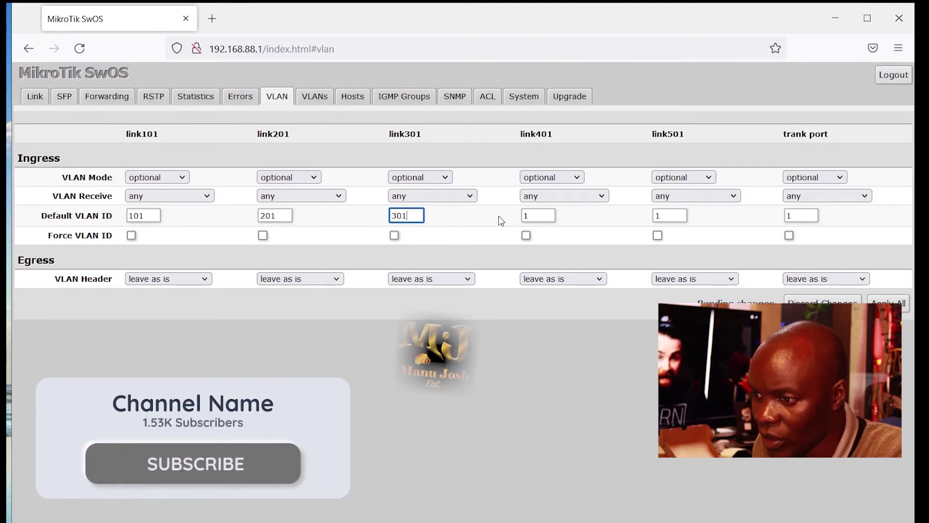
Set default VLAN IDs 401 and 501 on link401 and link501 and apply all.
left_click(540, 217)
key("BackSpace")
type("40")
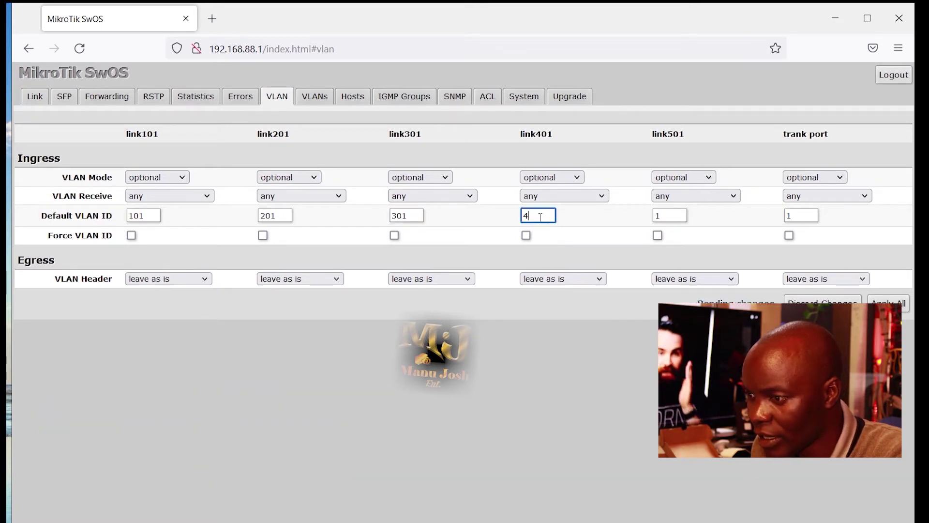
left_click(676, 216)
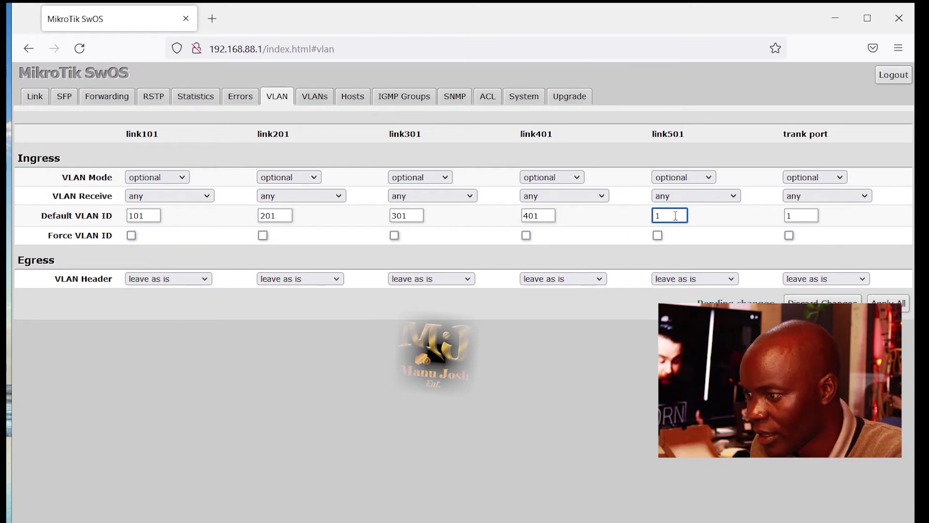
key("BackSpace")
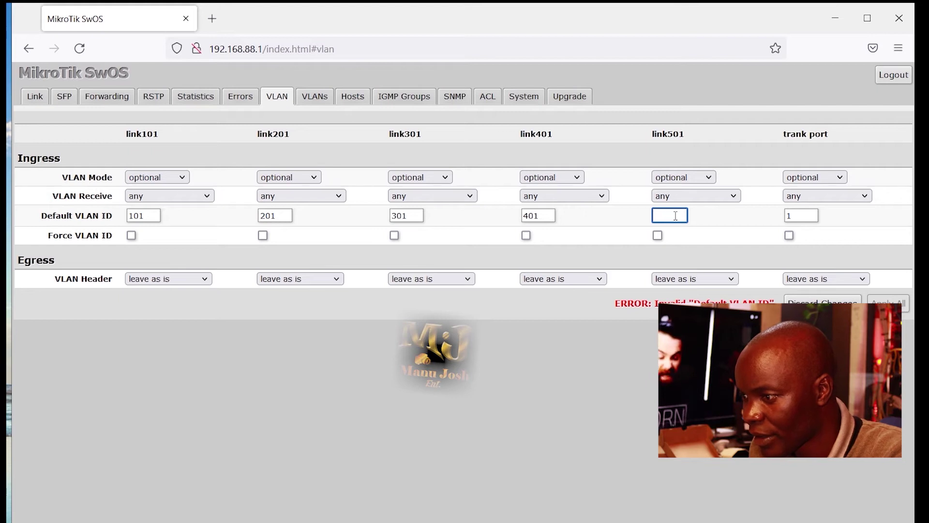
type("501")
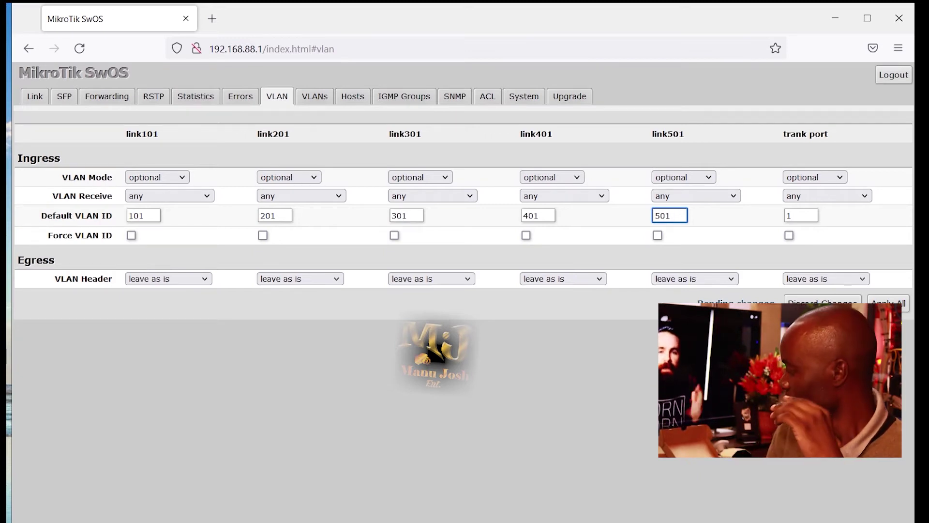
left_click(889, 305)
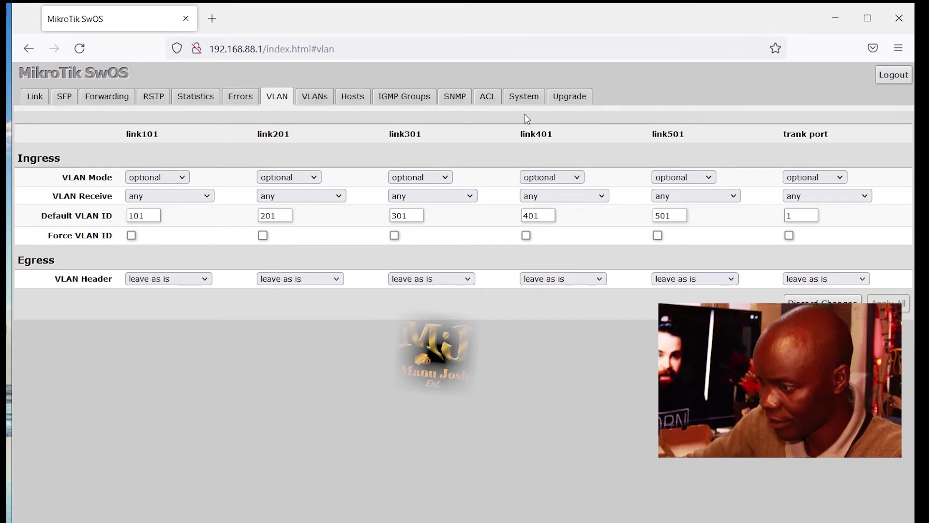
left_click(319, 98)
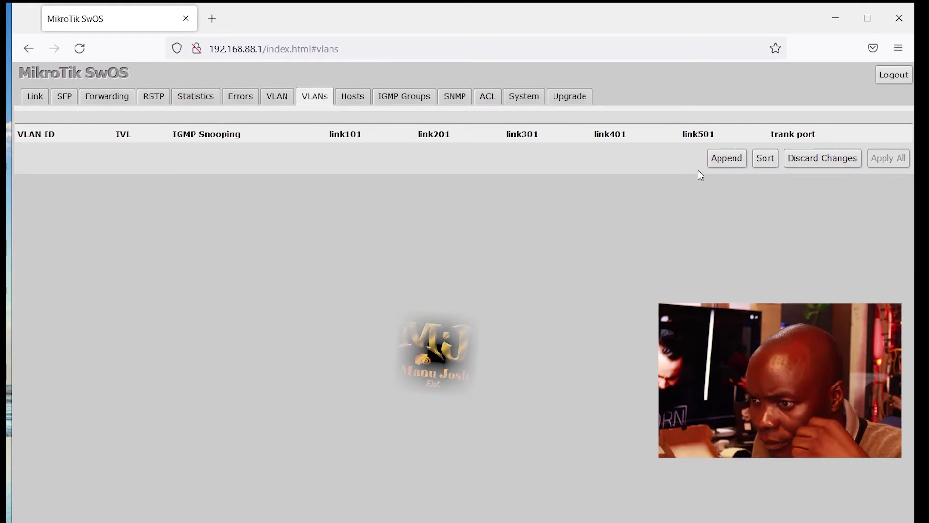
Add VLAN entry 101 with link101 set to always strip, then add VLAN entry 201.
left_click(736, 160)
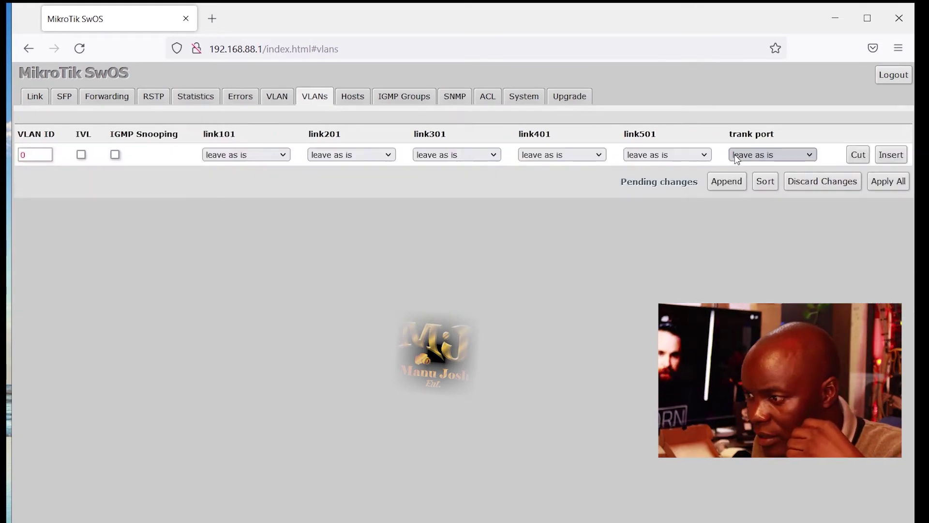
left_click(36, 154)
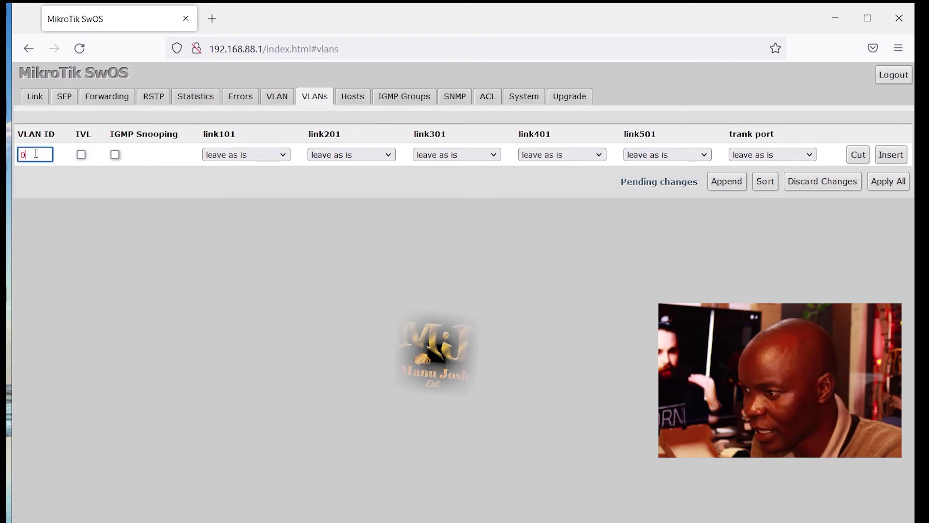
key("BackSpace")
type("101")
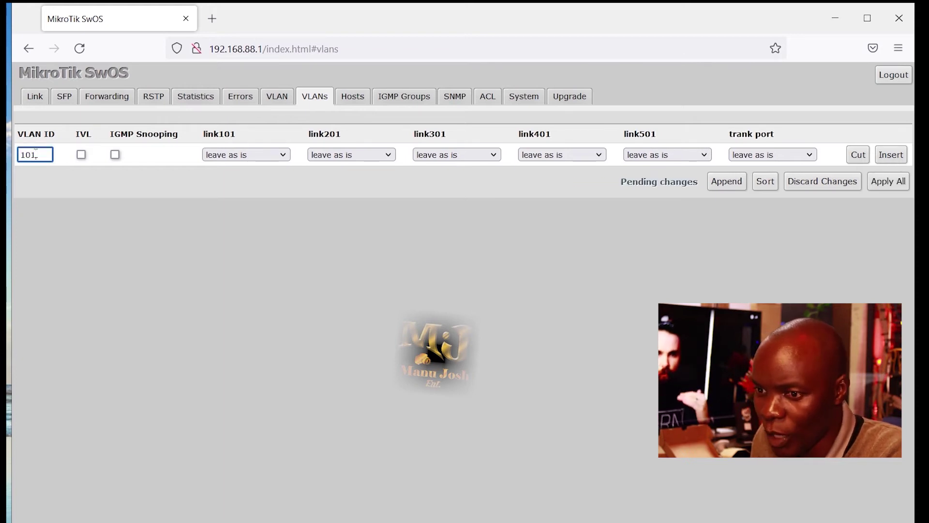
left_click(282, 157)
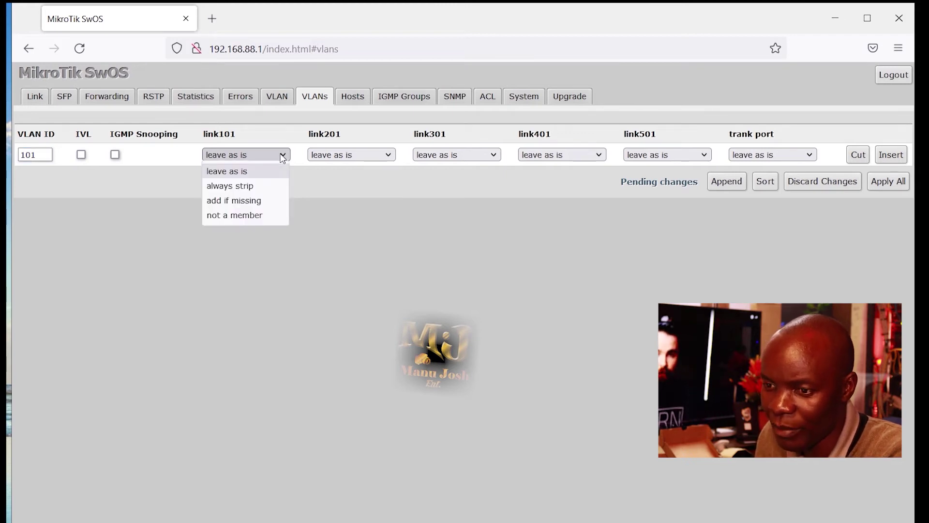
left_click(252, 185)
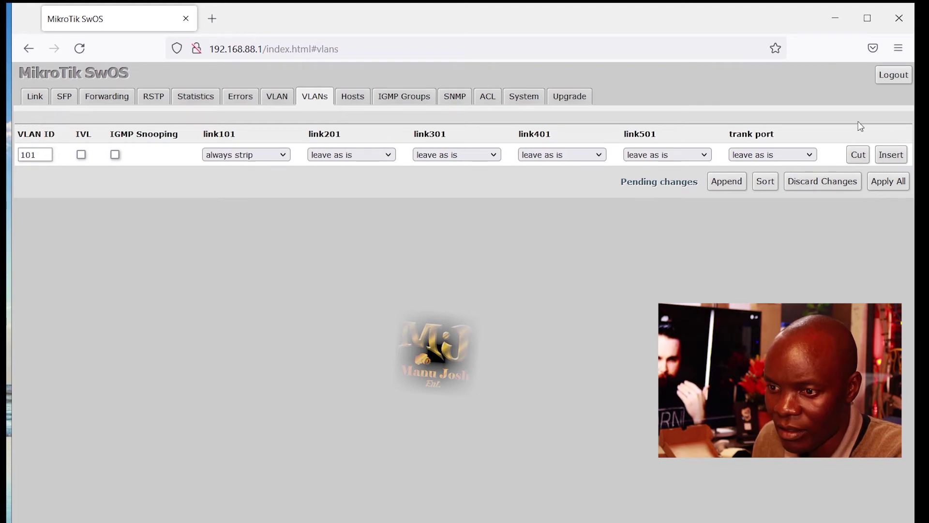
left_click(890, 156)
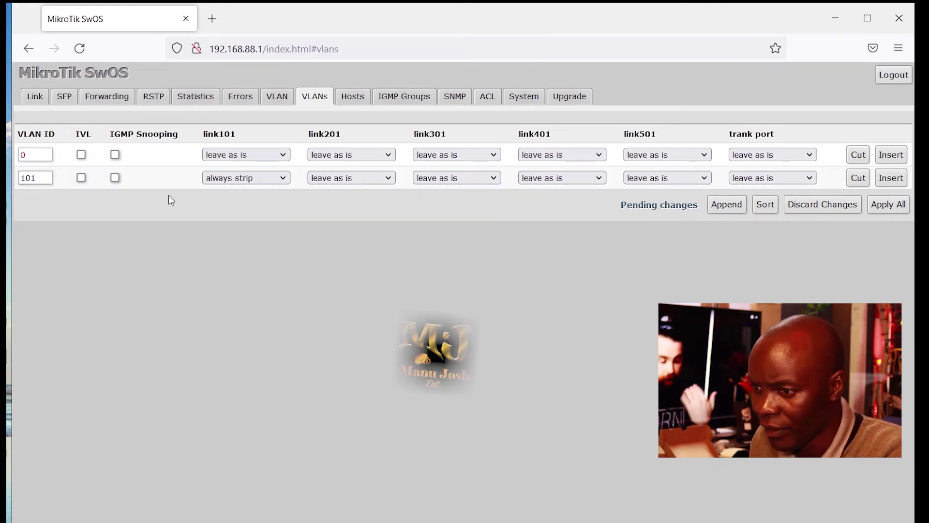
left_click(37, 155)
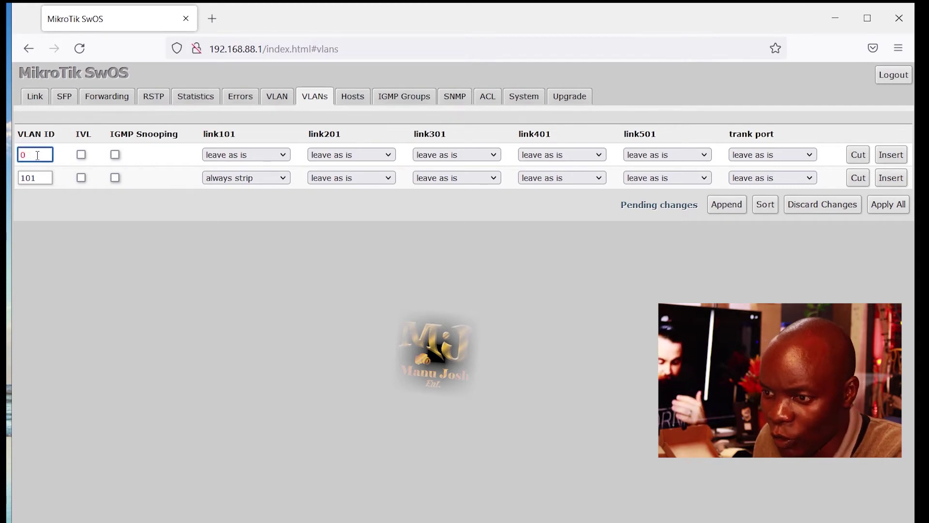
key("BackSpace")
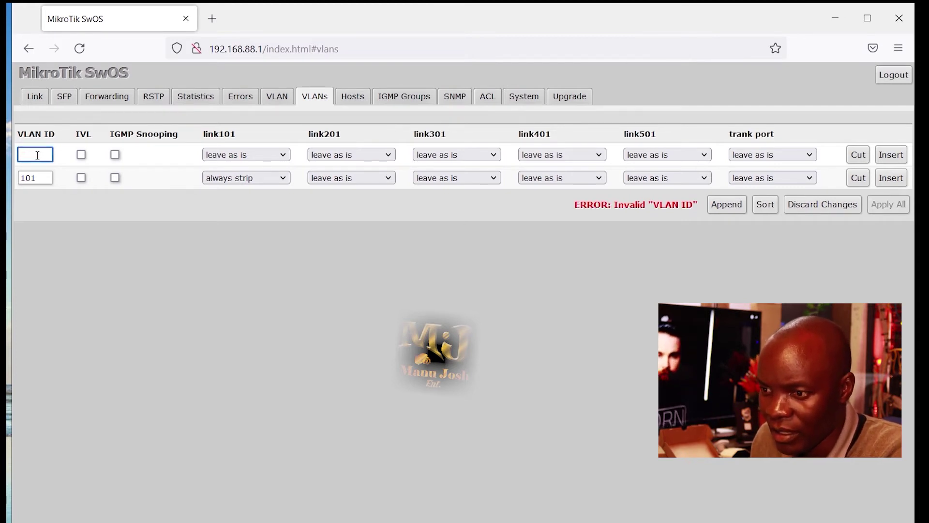
type("201")
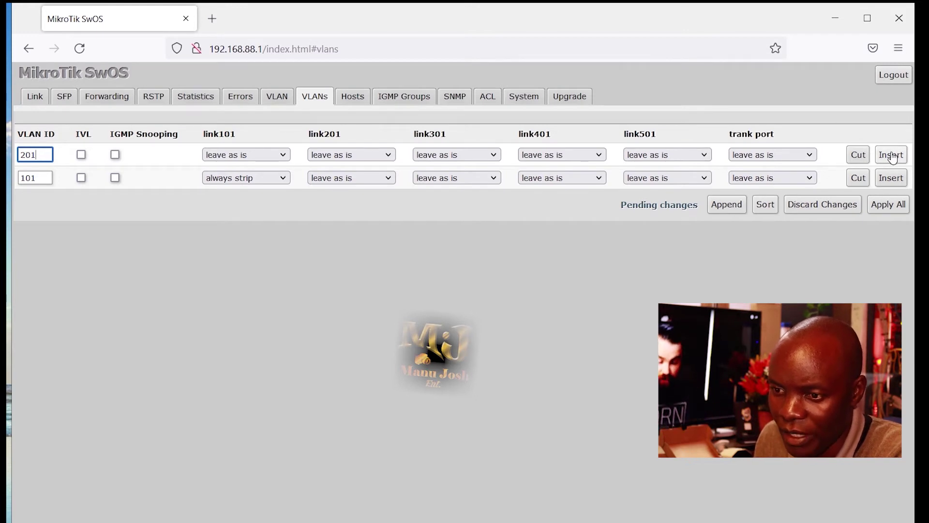
Add VLAN entries 301, 401 and 501 to the VLAN table.
left_click(891, 155)
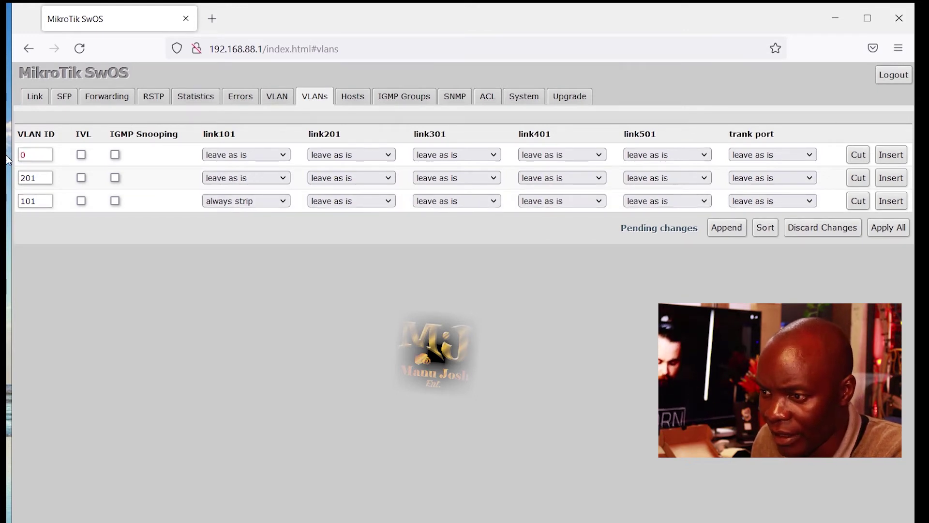
left_click(34, 155)
key("BackSpace")
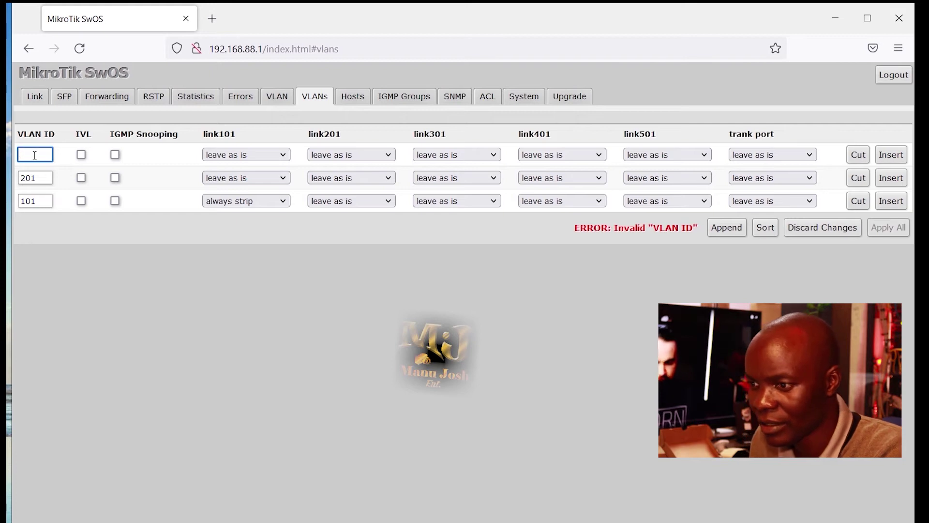
type("301")
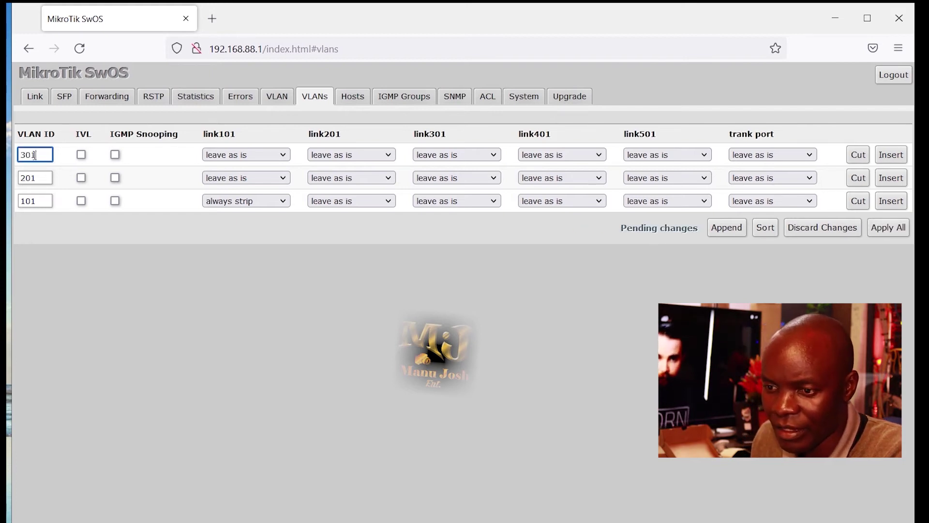
left_click(891, 155)
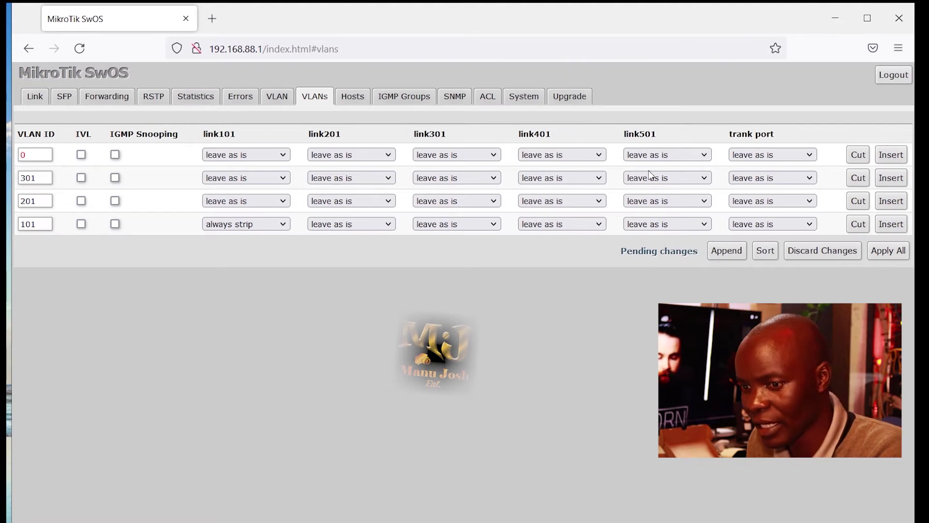
left_click(39, 154)
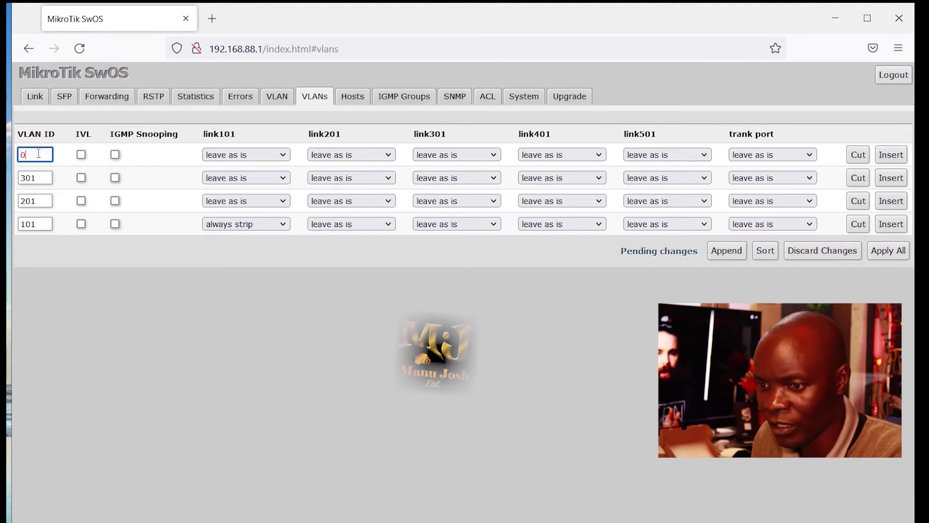
key("BackSpace")
type("401")
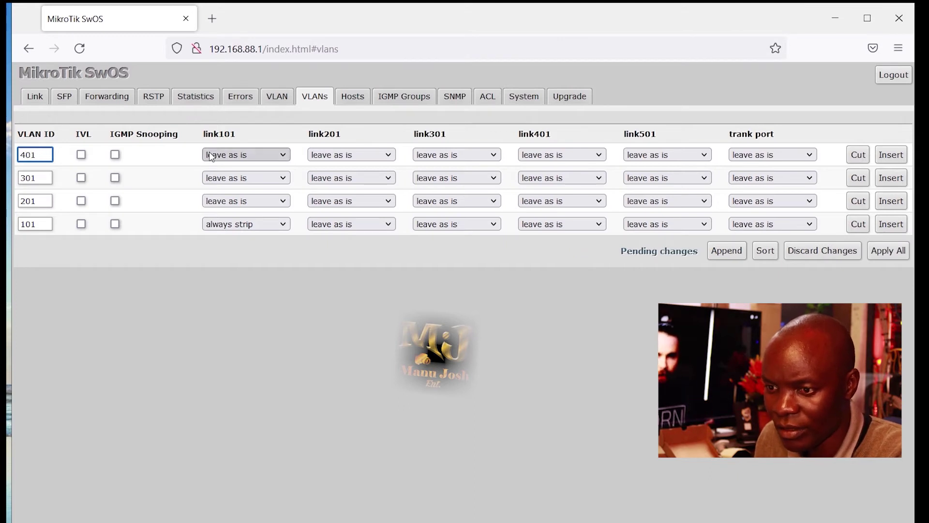
left_click(892, 155)
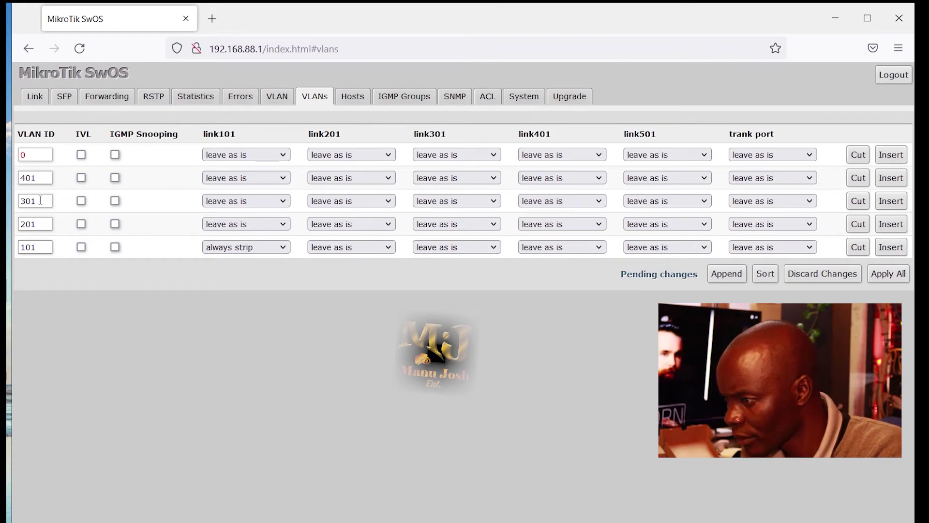
left_click(37, 154)
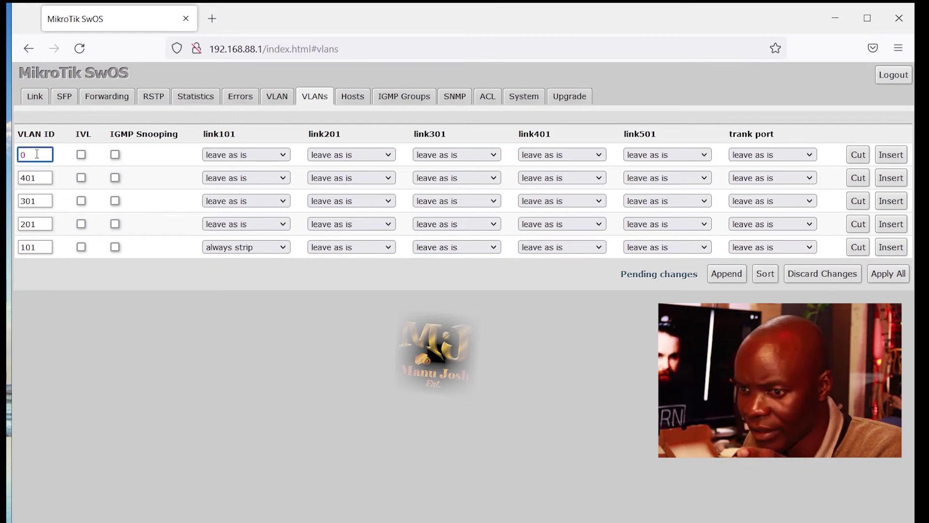
key("BackSpace")
type("50")
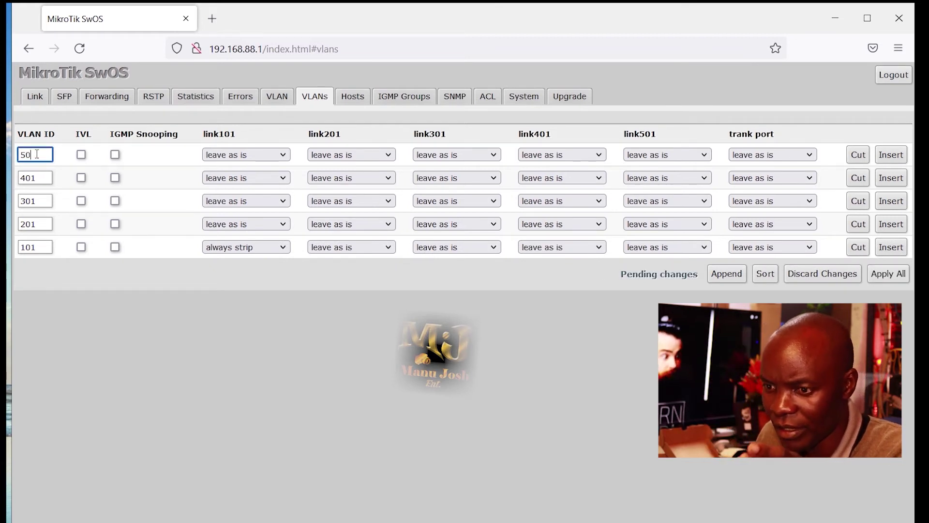
type("1")
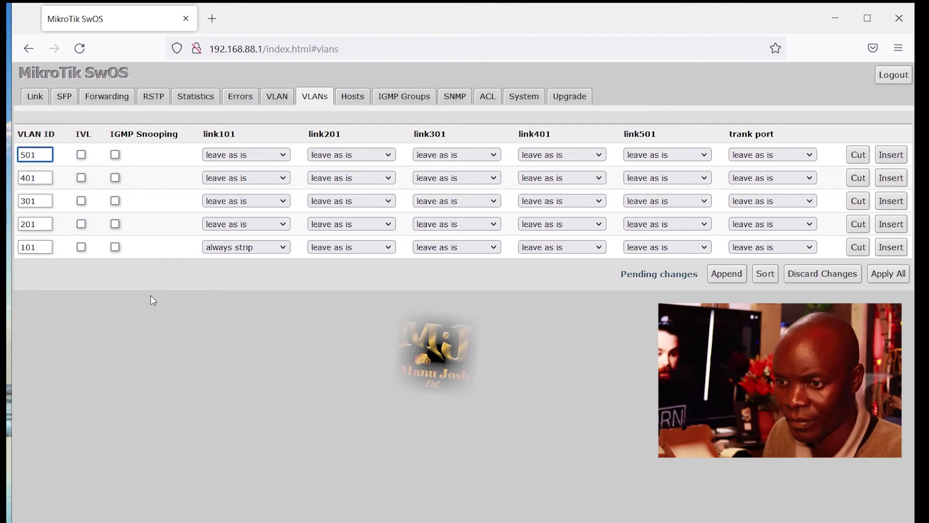
Set link201, link301, link401 and link501 to always strip VLANs 201, 301, 401 and 501.
left_click(389, 224)
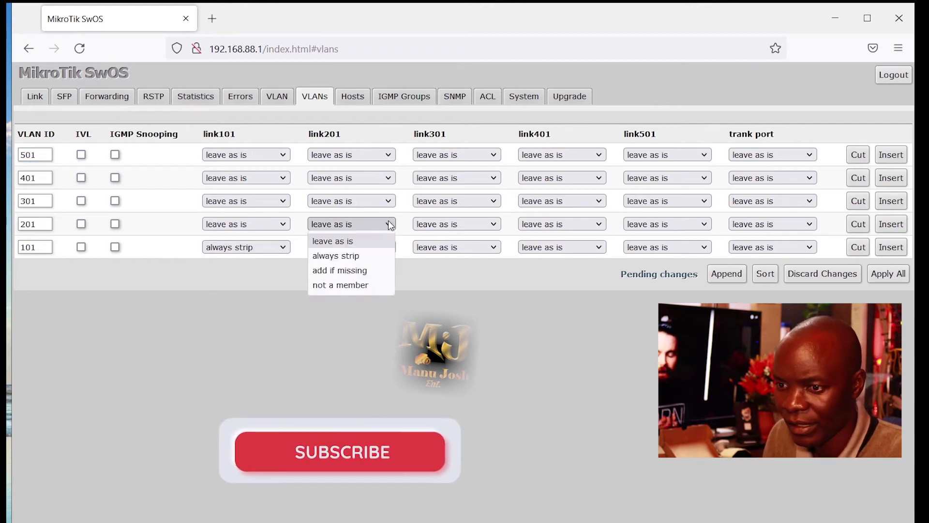
left_click(358, 255)
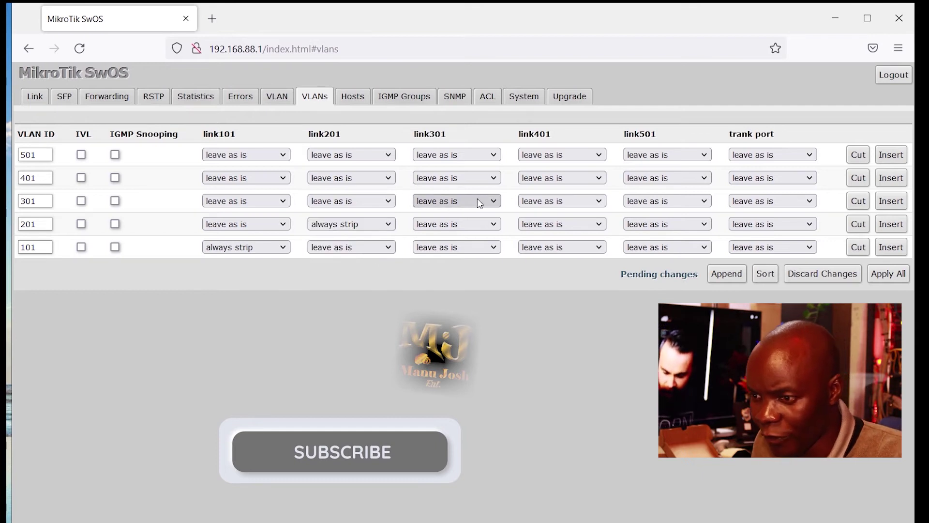
left_click(493, 202)
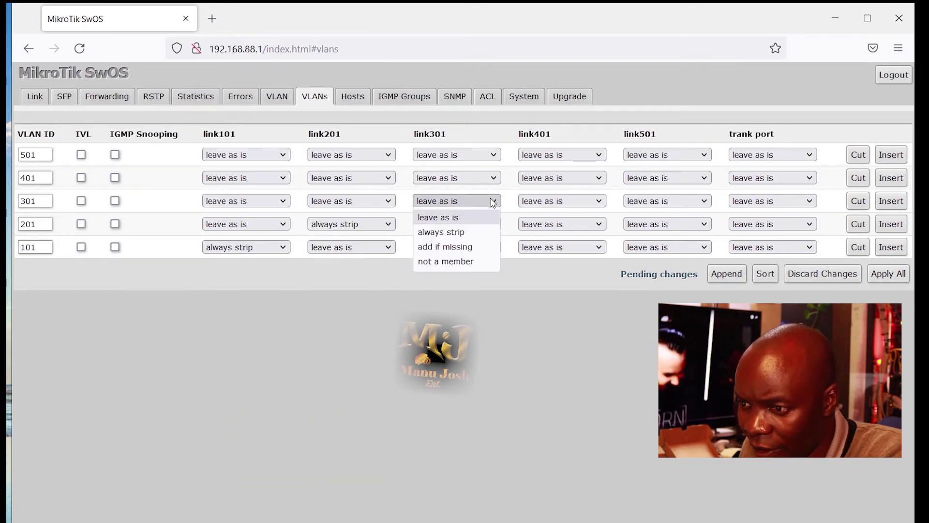
left_click(463, 233)
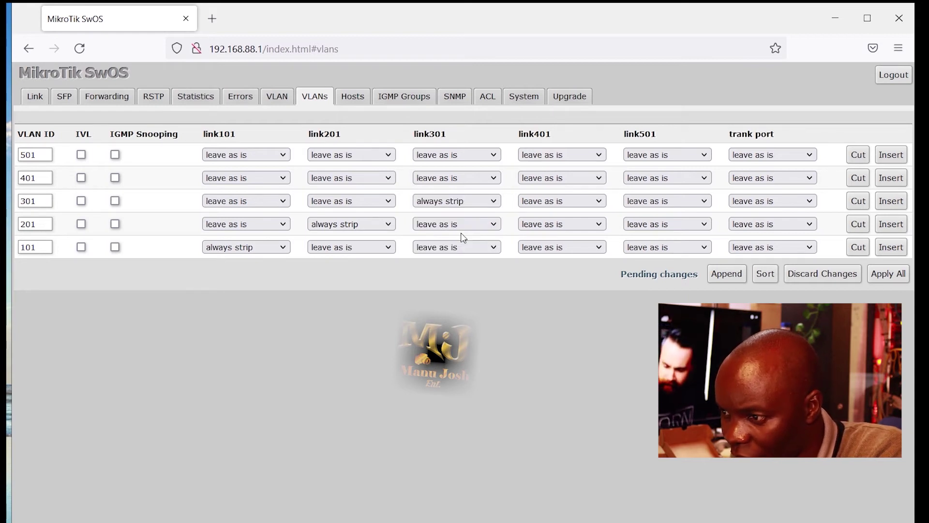
left_click(600, 180)
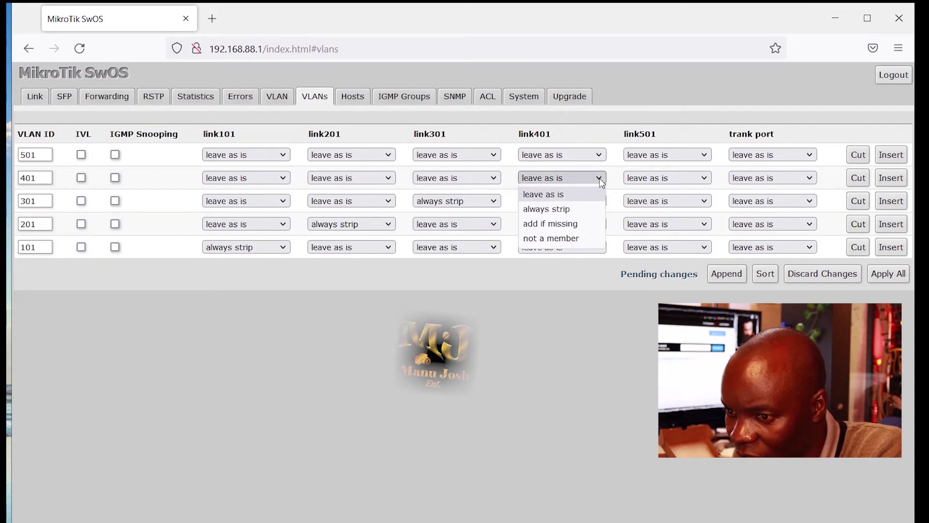
left_click(571, 209)
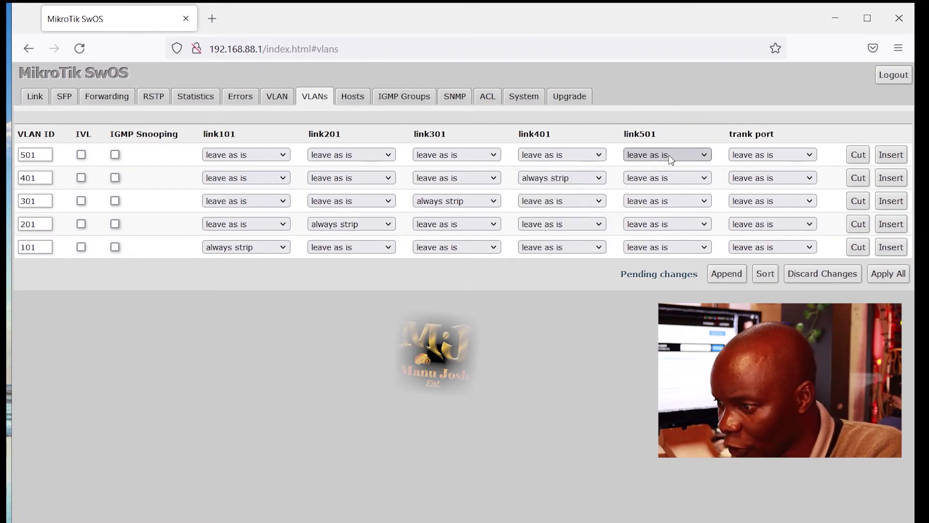
left_click(704, 155)
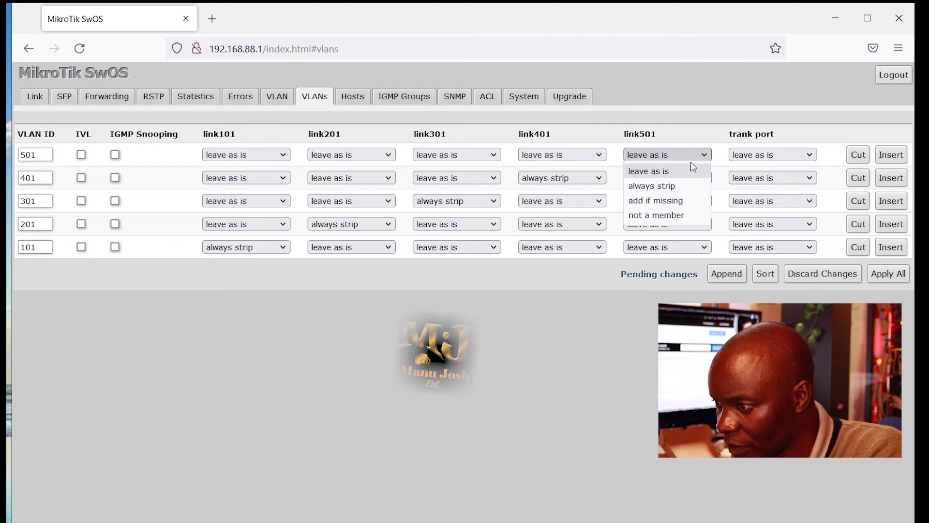
left_click(668, 187)
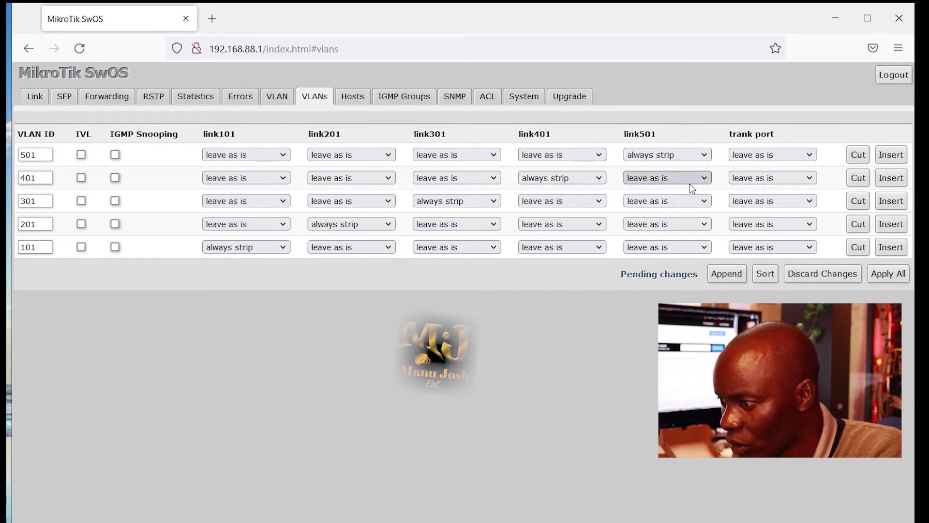
Set trank port to 'add if missing' for VLANs 501, 401, 301, 201 and 101, then apply all.
left_click(811, 155)
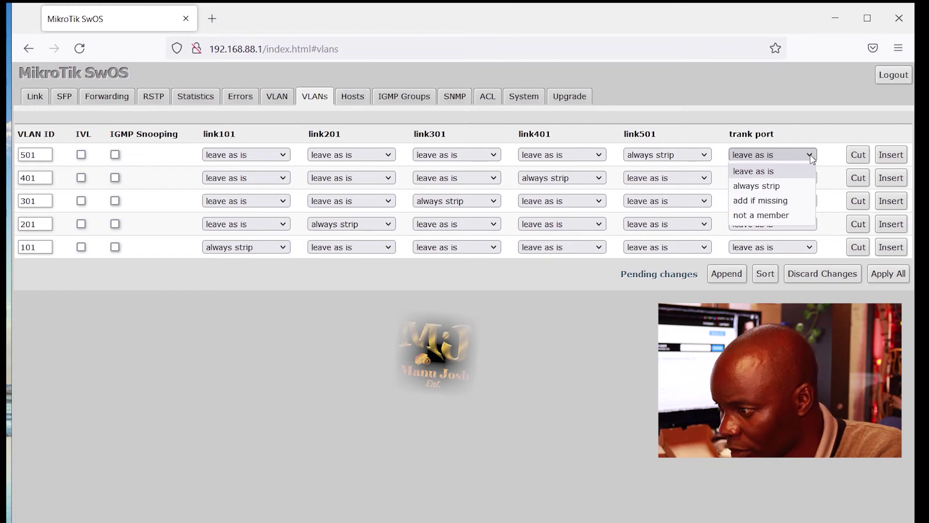
left_click(780, 201)
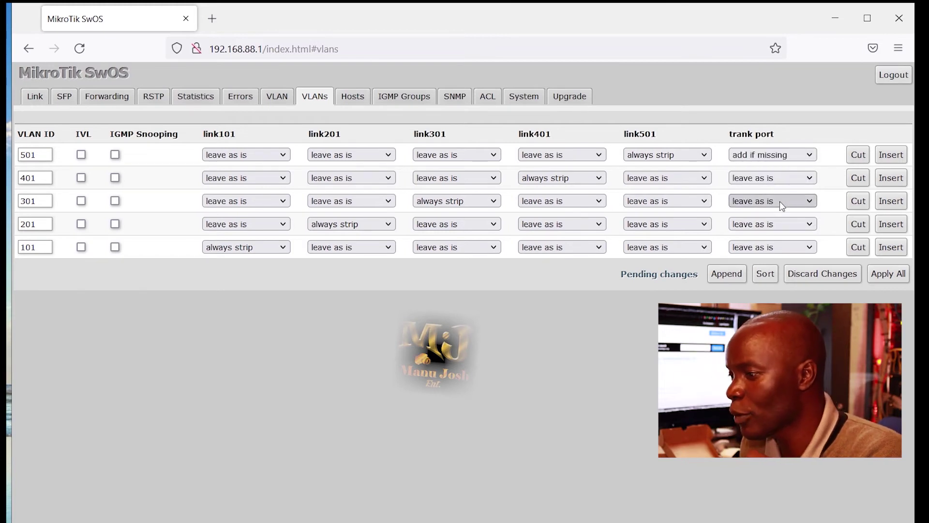
left_click(812, 178)
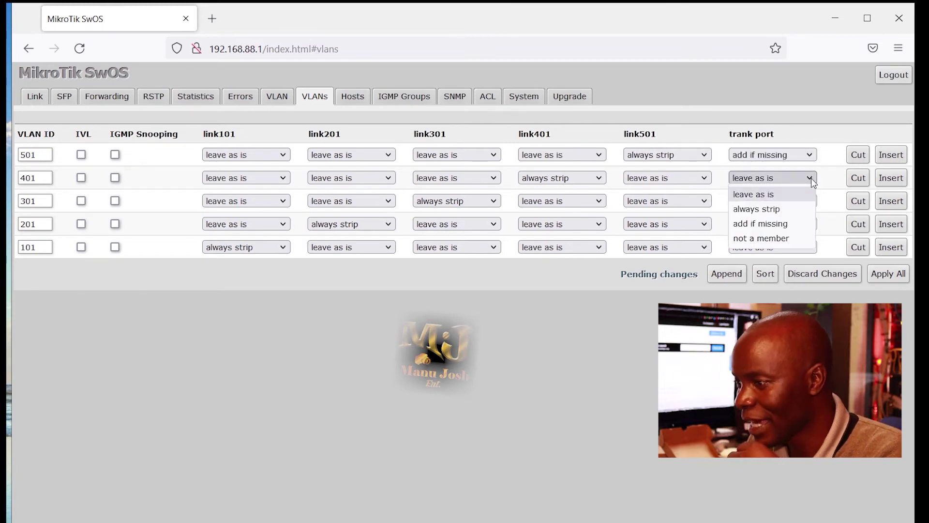
left_click(780, 223)
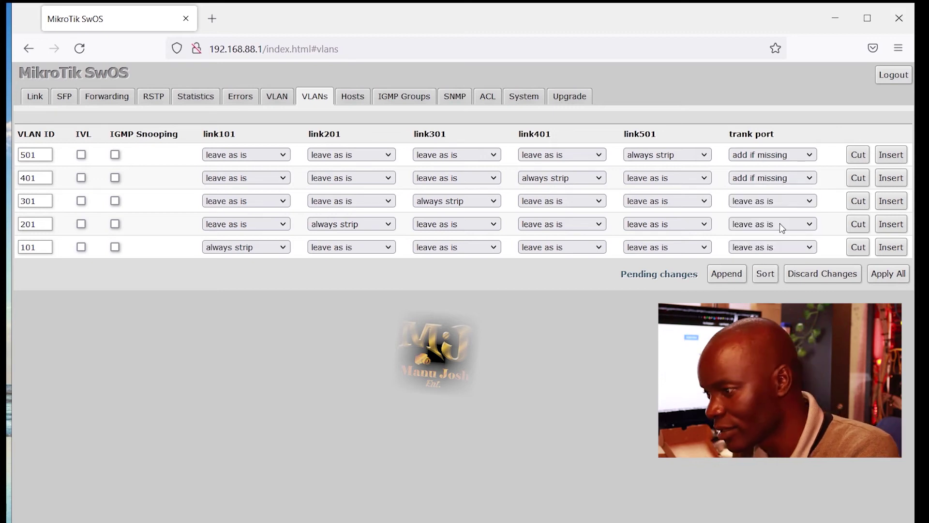
left_click(811, 201)
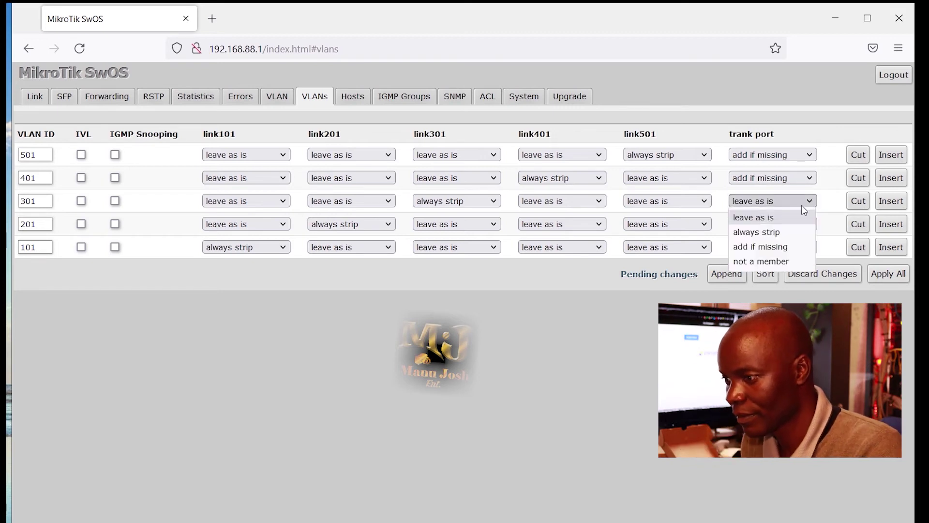
left_click(787, 248)
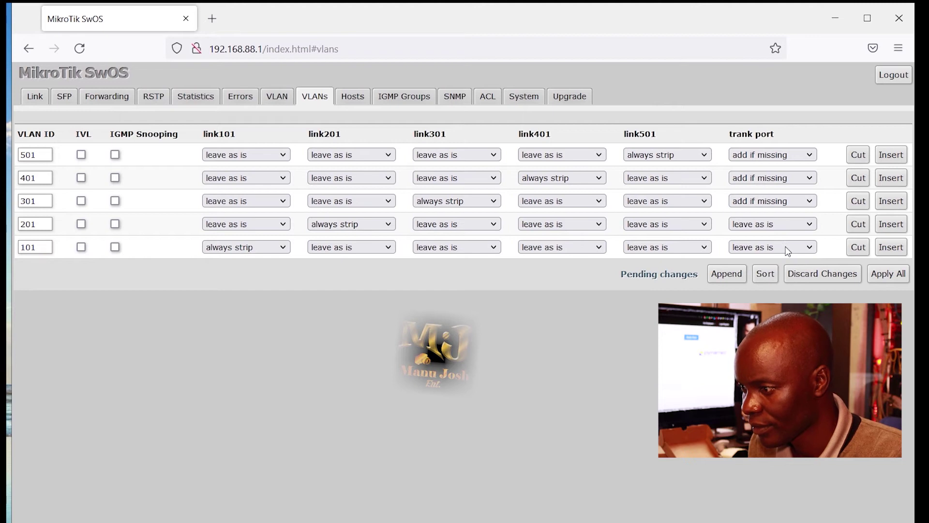
left_click(807, 226)
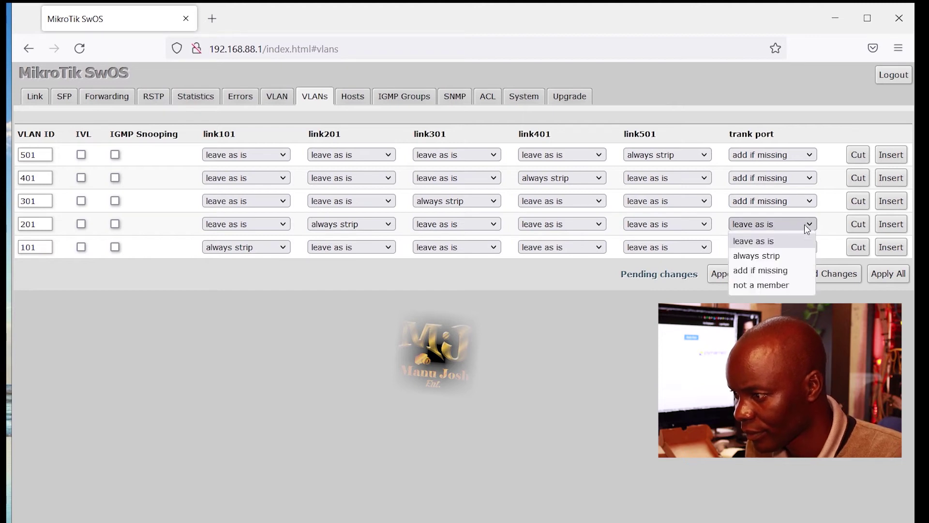
left_click(776, 272)
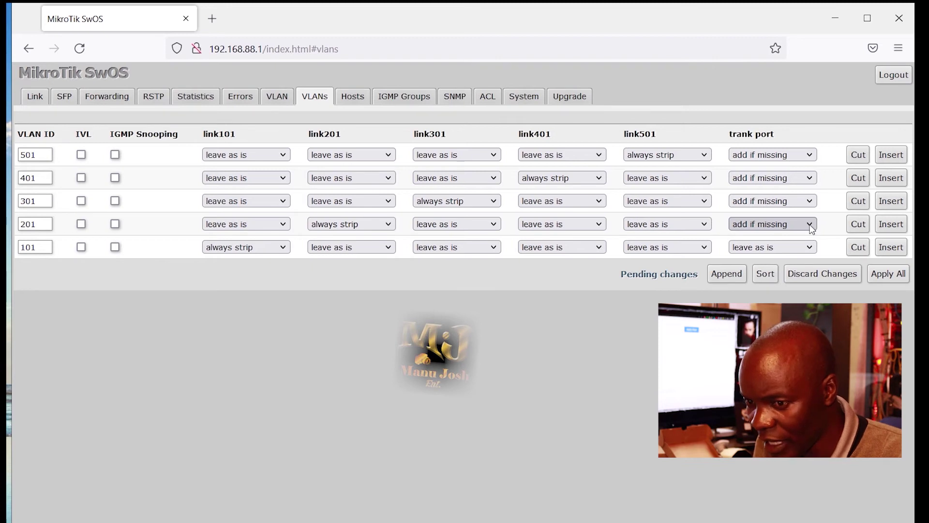
left_click(811, 249)
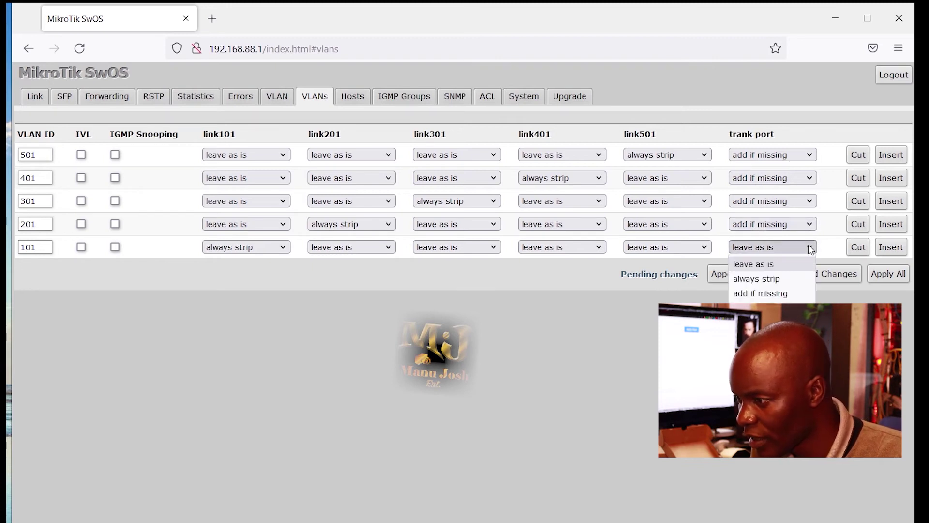
left_click(784, 294)
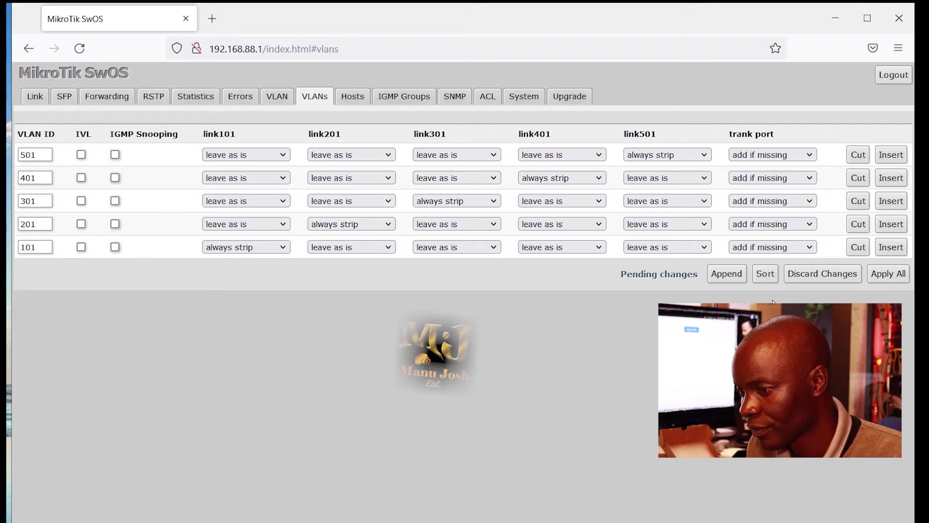
left_click(881, 272)
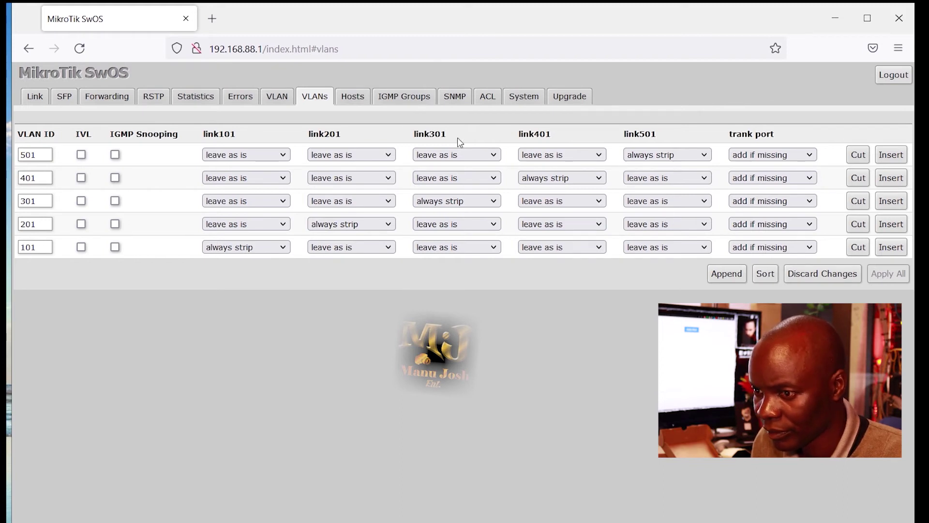
On the System page, change the identity from MikroTik to 'ap' and Address Acquisition to static.
left_click(514, 99)
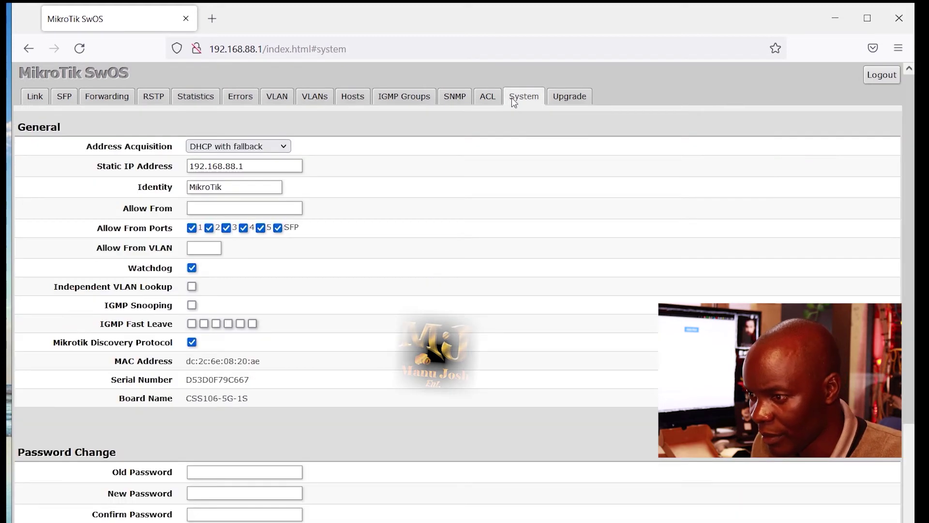
left_click(243, 188)
key("BackSpace")
key("BackSpace")
key("BackSpace")
key("BackSpace")
key("BackSpace")
key("BackSpace")
key("BackSpace")
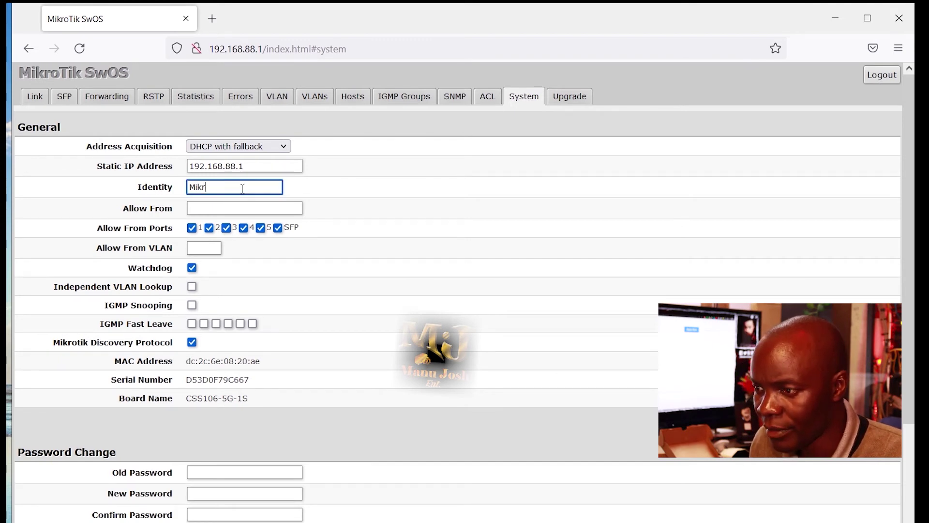
type("ap")
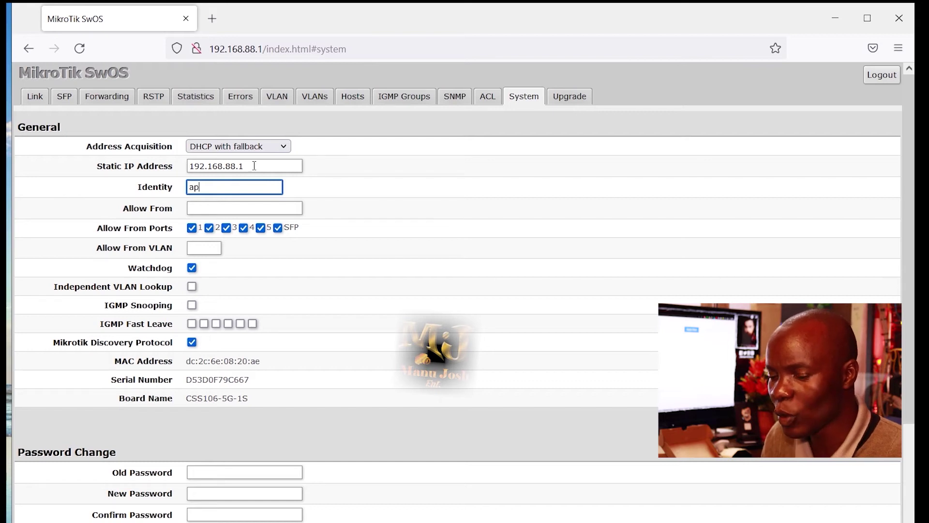
left_click(286, 145)
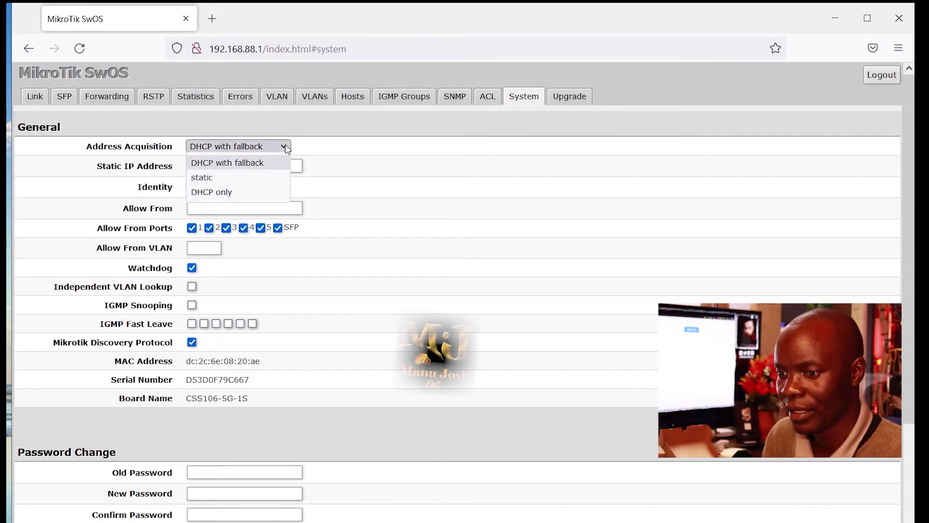
left_click(231, 179)
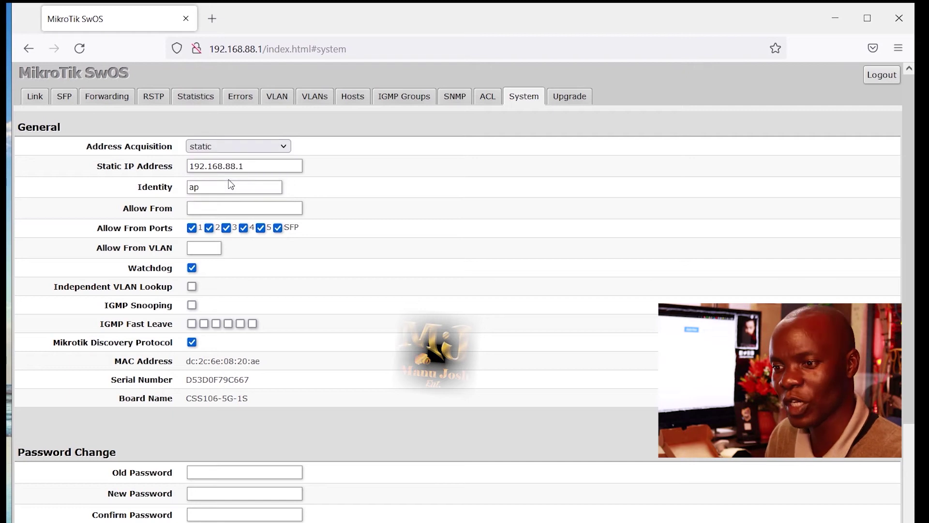
left_click(250, 169)
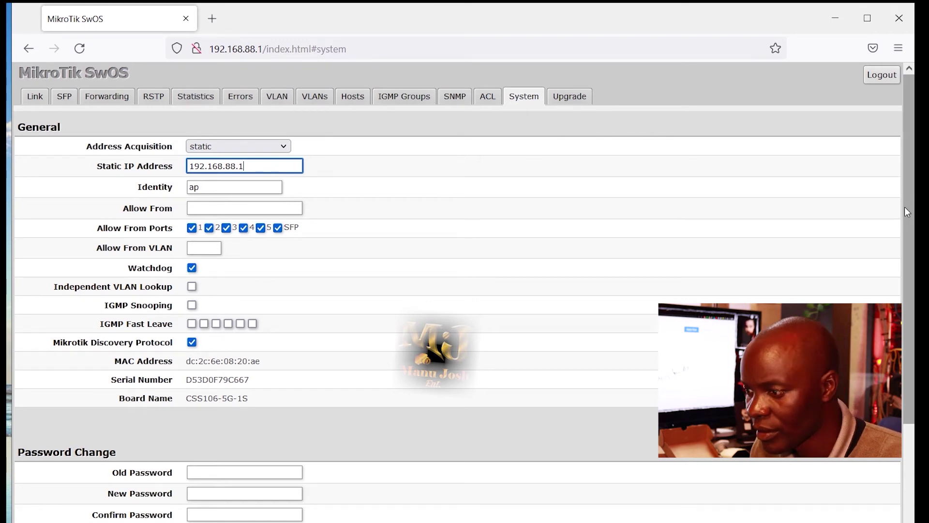
Edit the Static IP Address field so it reads 192.168.88.6.
scroll(905, 208, "down", 2)
scroll(905, 207, "down", 2)
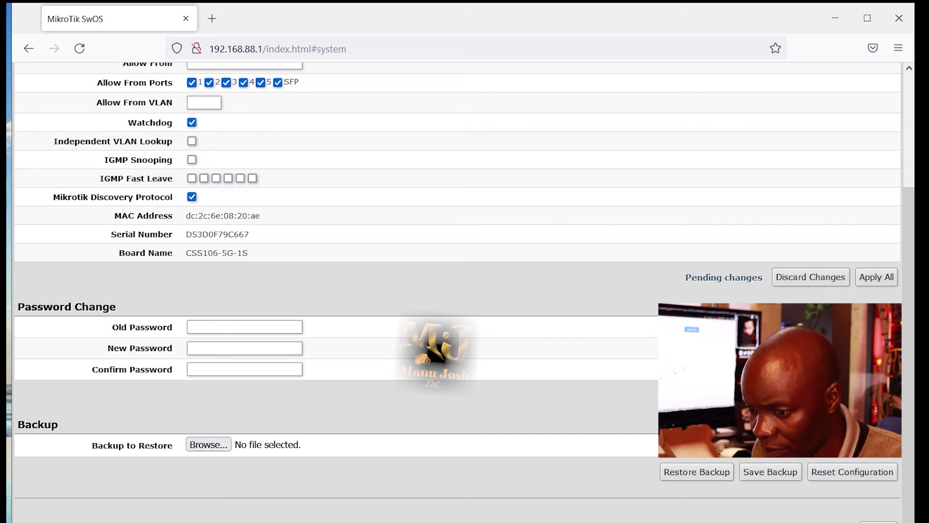
scroll(663, 296, "up", 3)
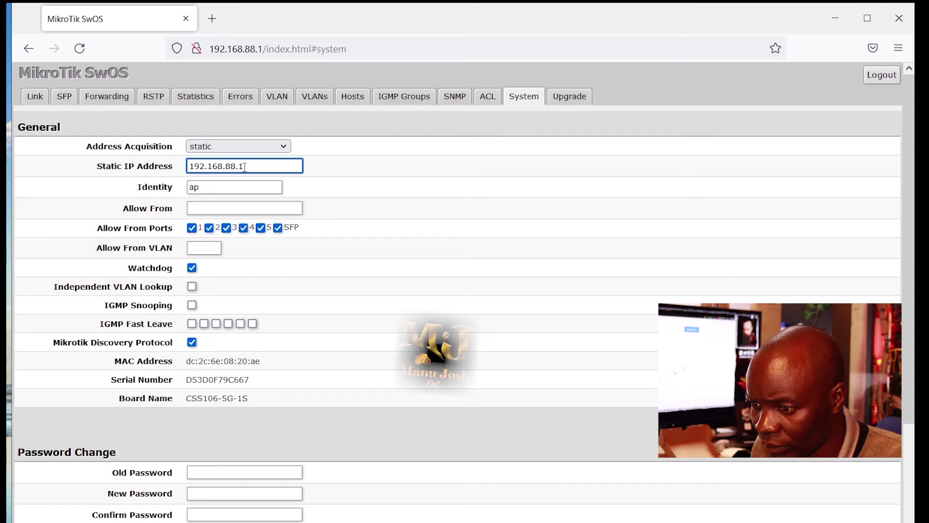
key("BackSpace")
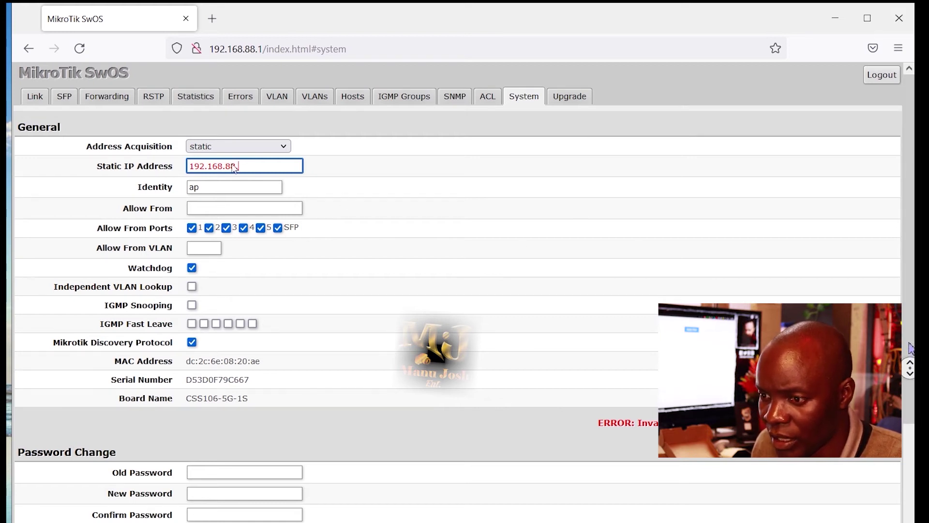
left_click(254, 168)
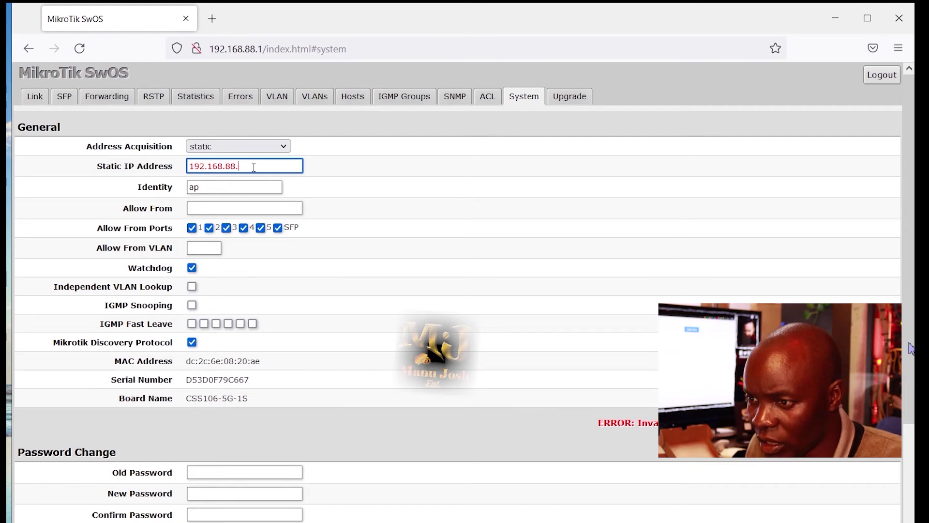
type("6")
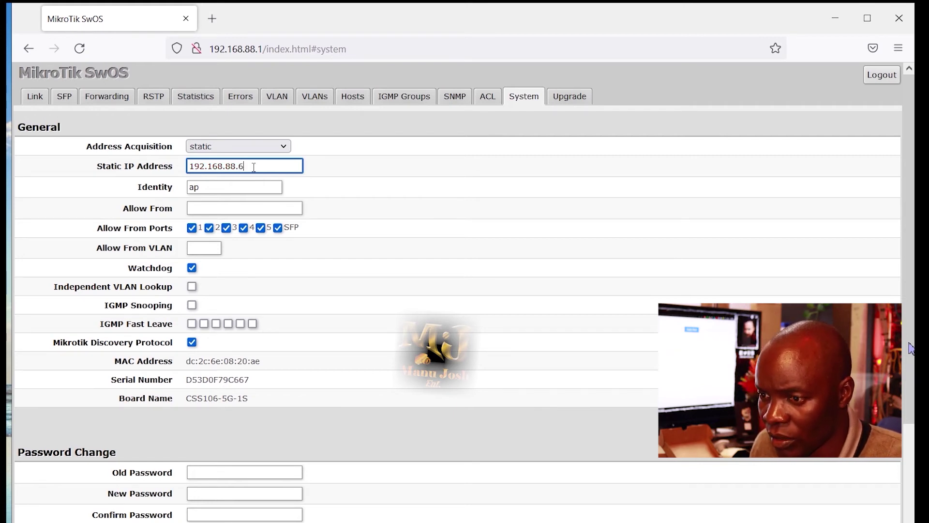
scroll(396, 303, "down", 3)
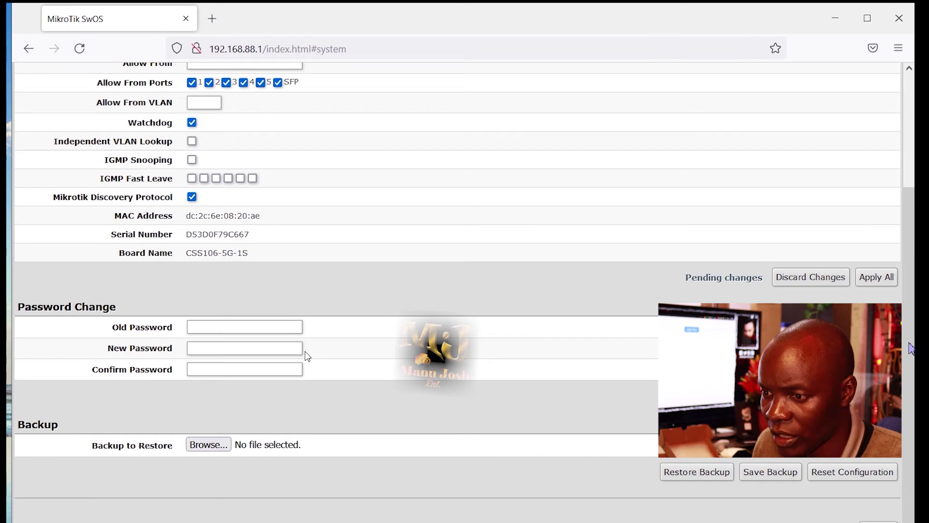
Download the switch configuration backup as backup.swb, leaving the password field empty.
left_click(202, 350)
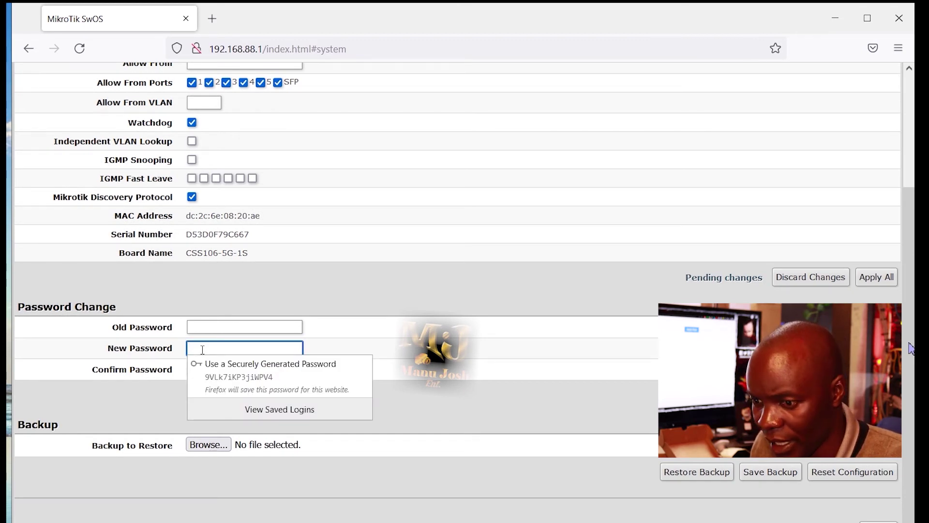
type("a")
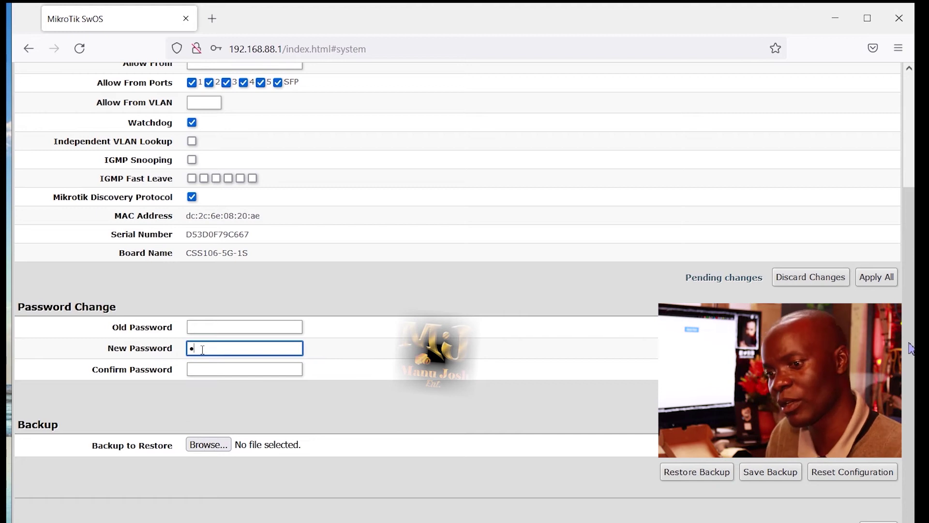
type("a")
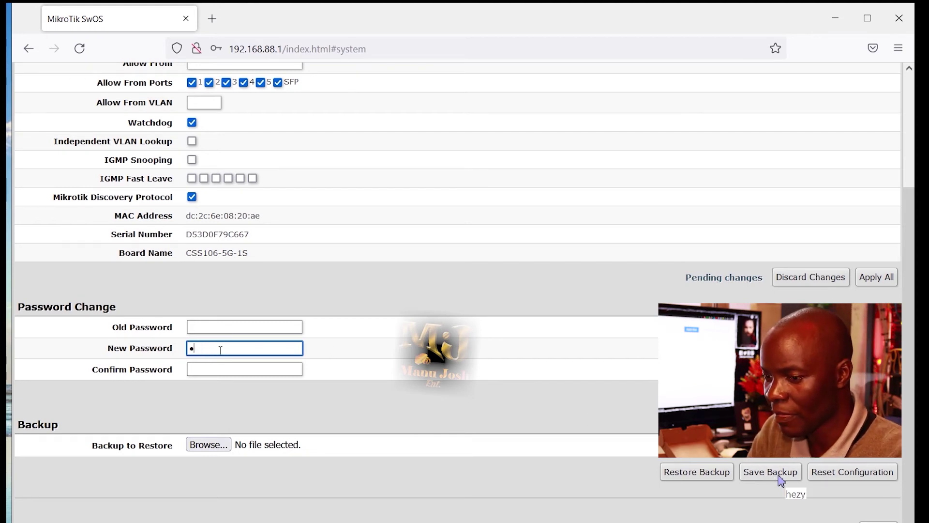
key("BackSpace")
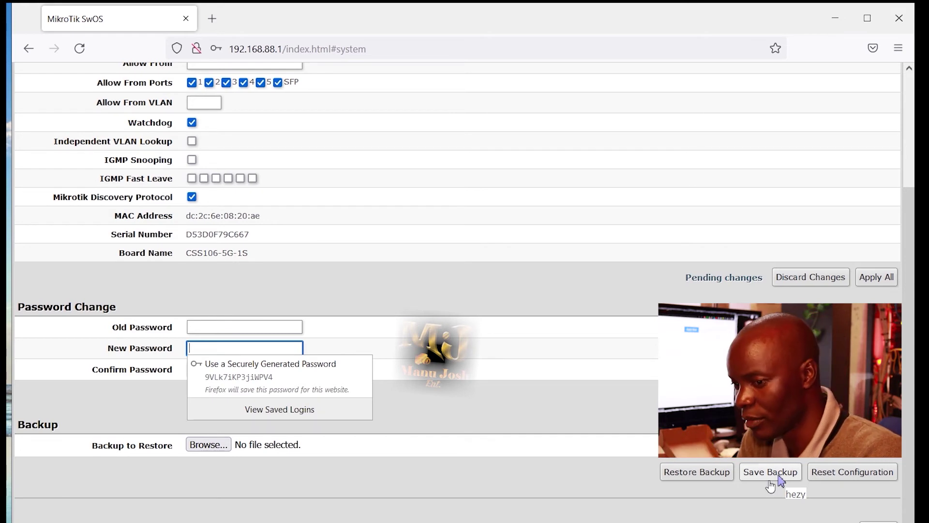
left_click(774, 473)
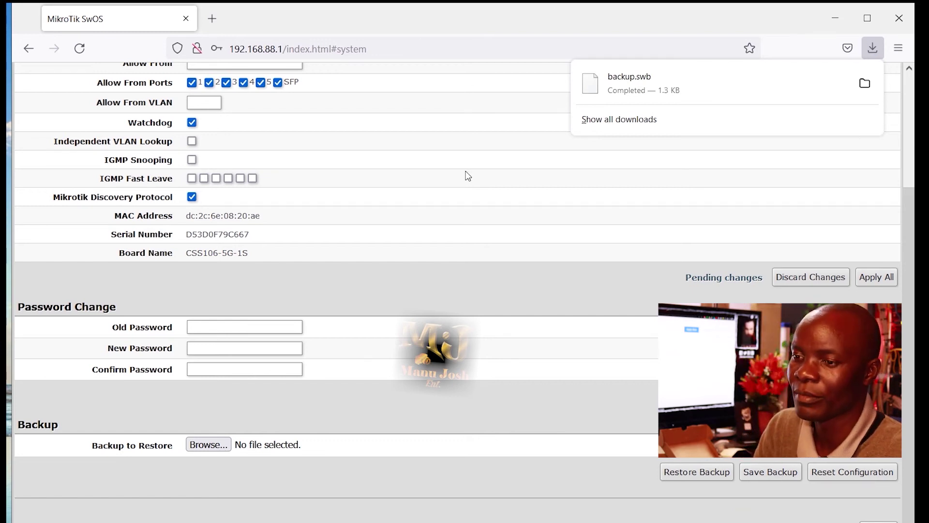
scroll(468, 175, "up", 3)
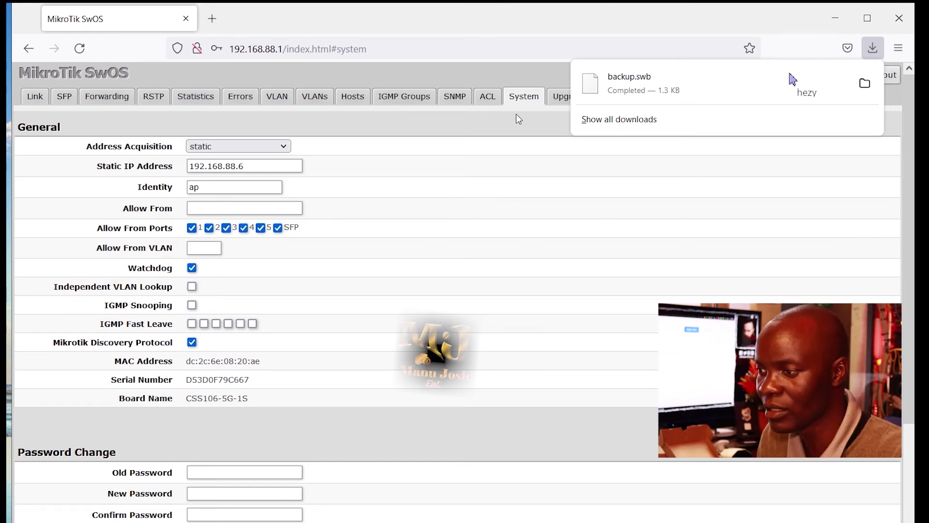
Open the Upgrade page and review the changelog for installed firmware 2.13.
left_click(559, 100)
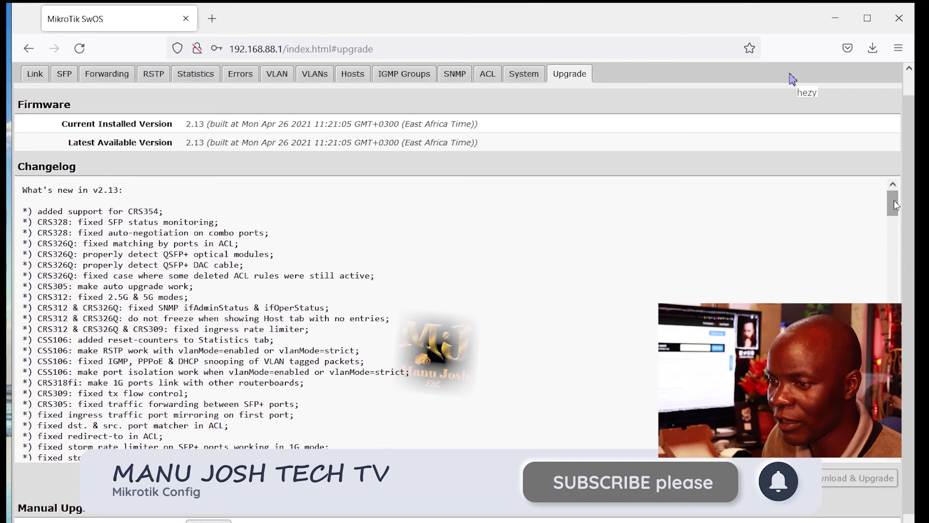
left_click_drag(893, 204, 879, 435)
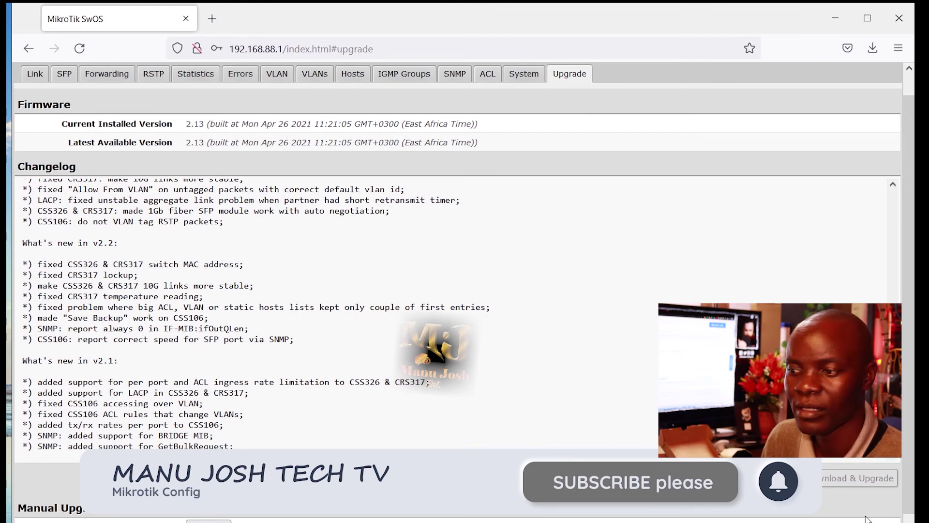
scroll(867, 519, "down", 1)
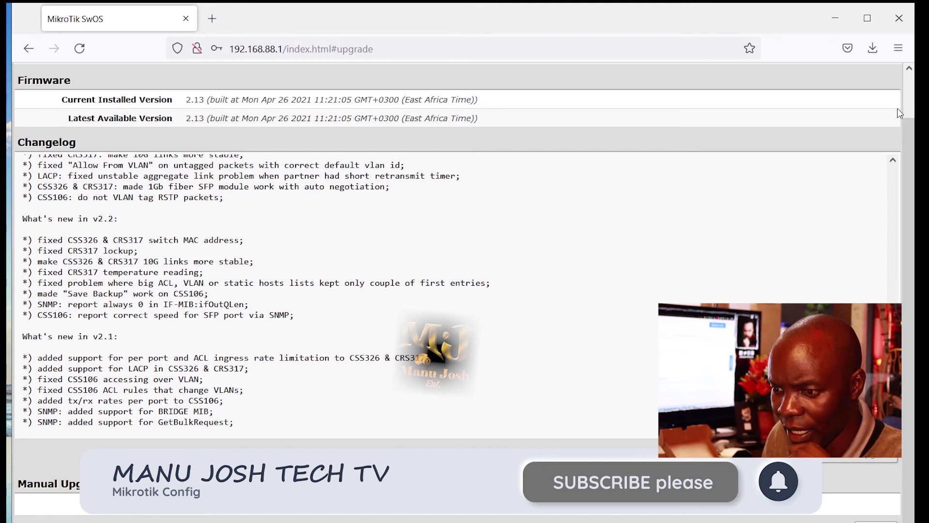
scroll(910, 79, "up", 2)
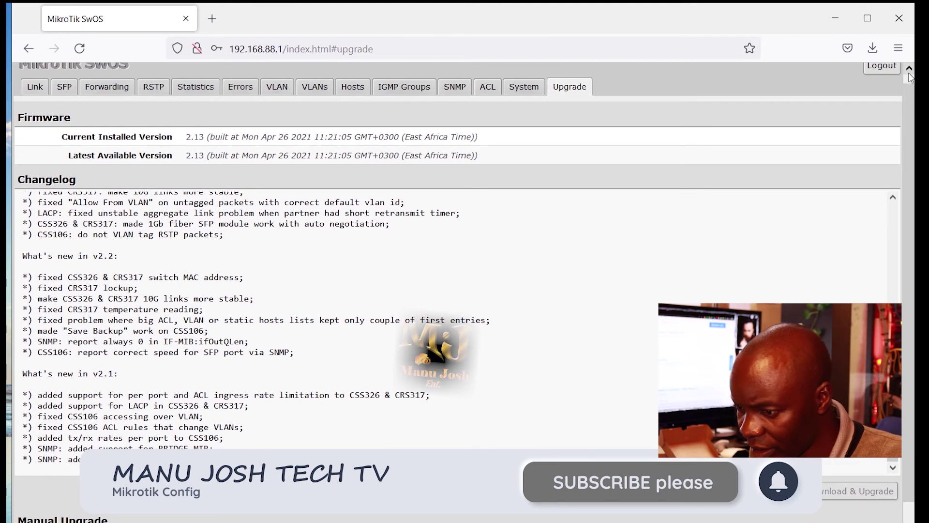
scroll(910, 77, "up", 1)
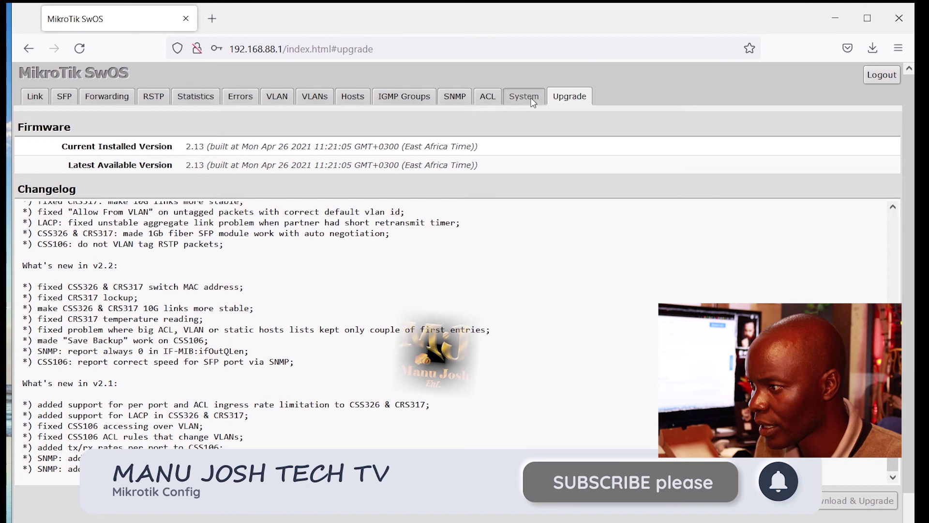
Return to System settings showing 192.168.88.6 and allow winbox64.exe to run.
left_click(531, 98)
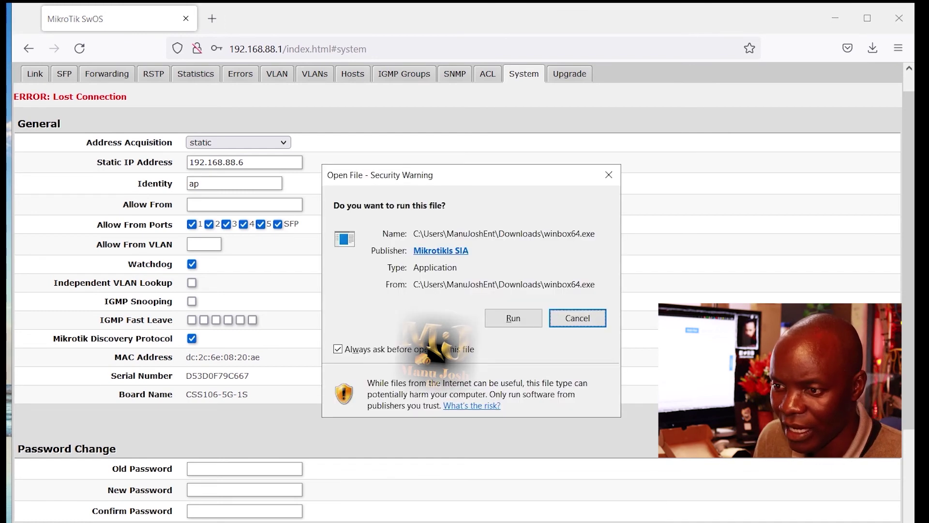
left_click(529, 318)
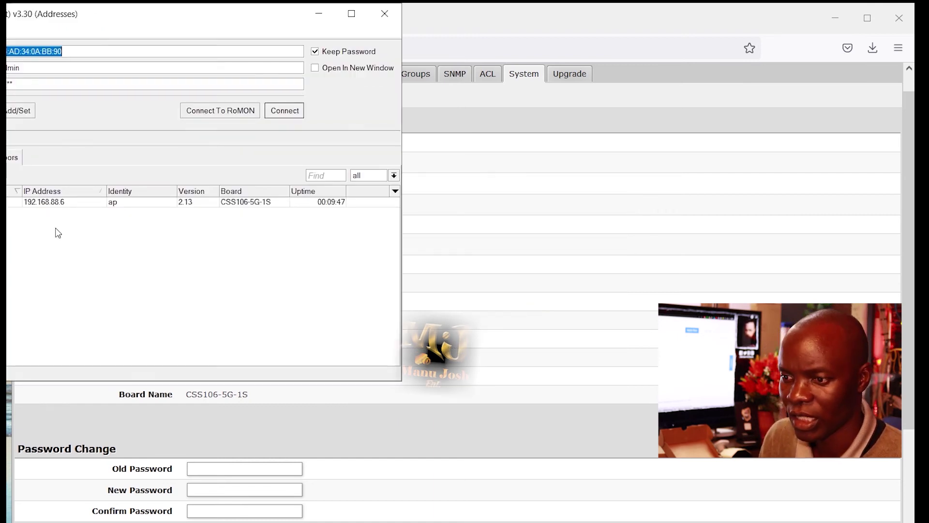
Select the switch at 192.168.88.6 in WinBox Neighbors and connect to it.
left_click(7, 203)
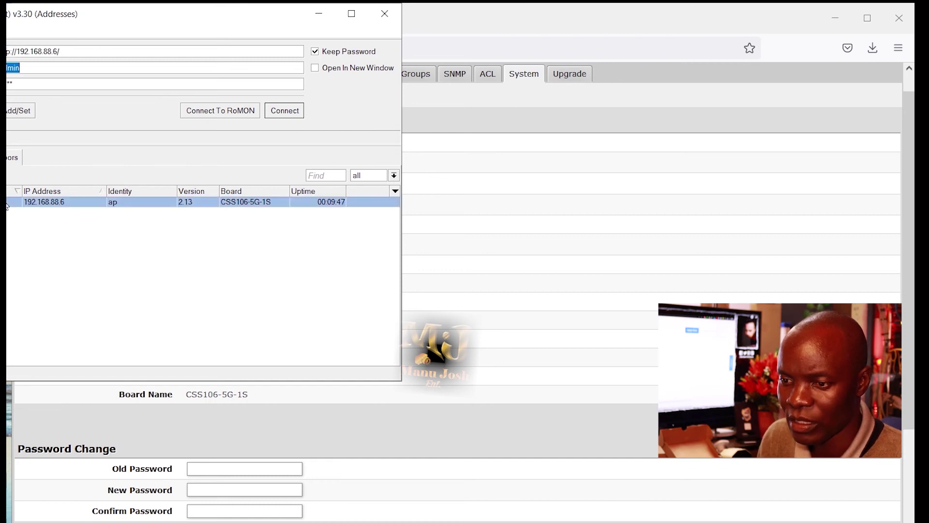
left_click(284, 111)
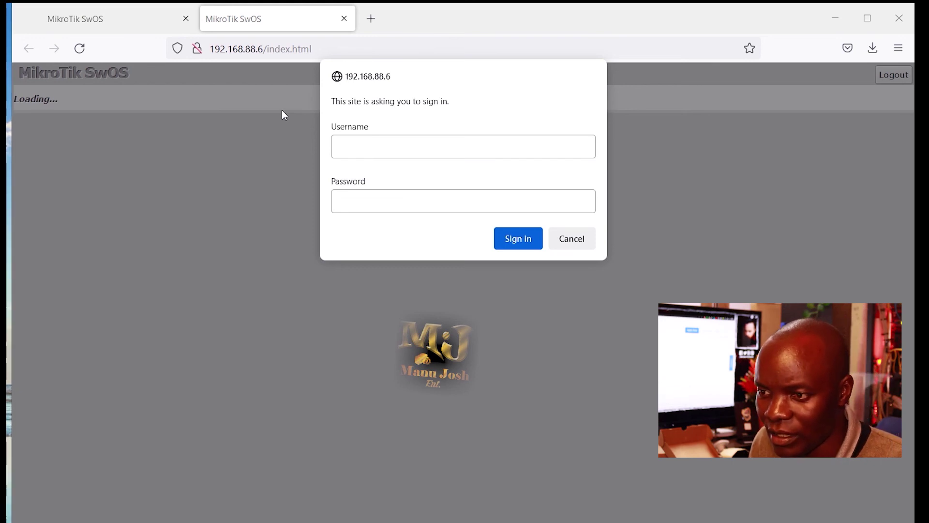
Sign in to the switch at 192.168.88.6 with the admin username.
left_click(343, 151)
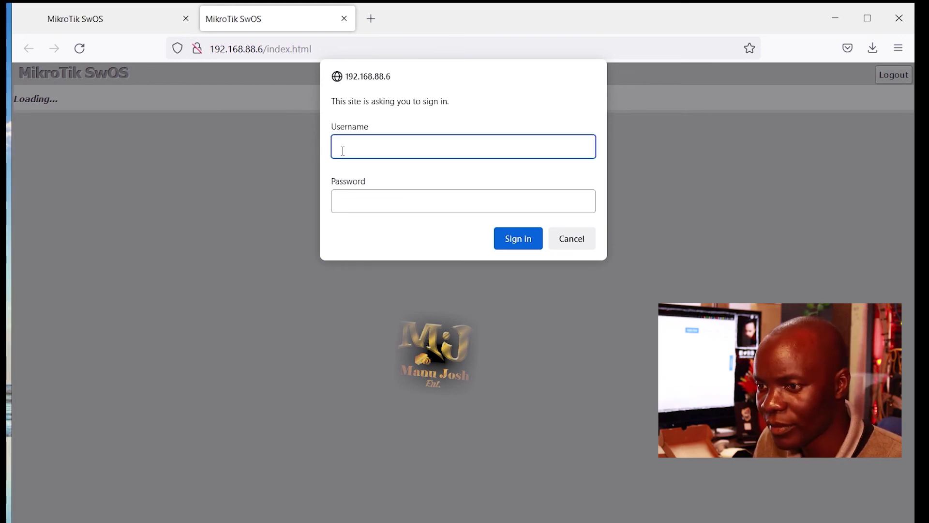
type("a")
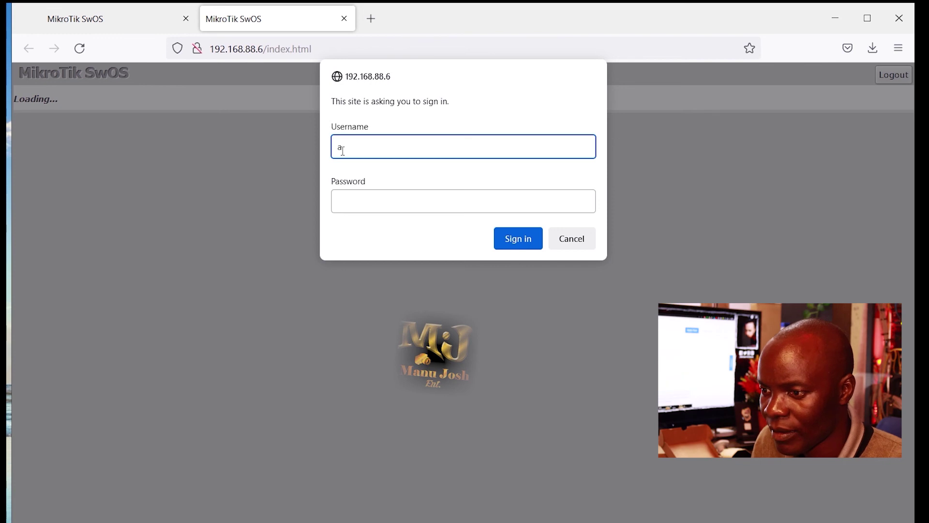
type("dmin")
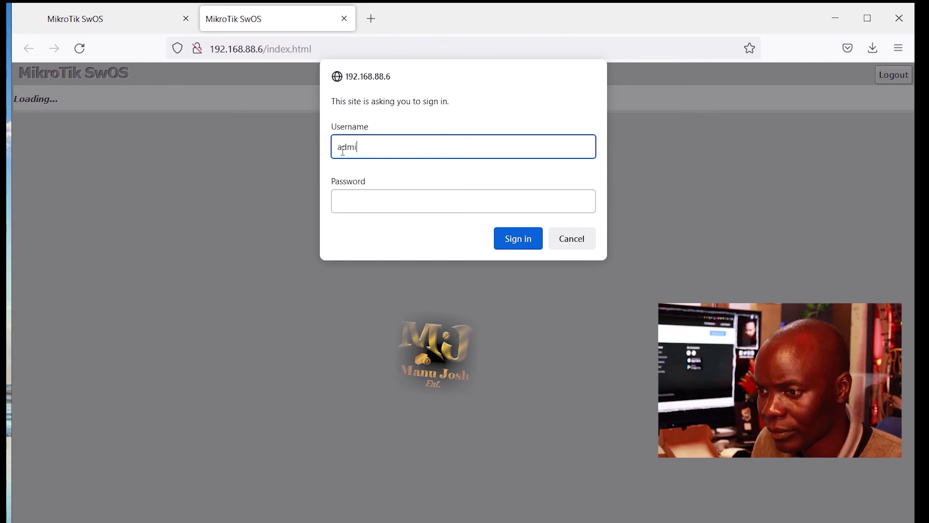
left_click(511, 241)
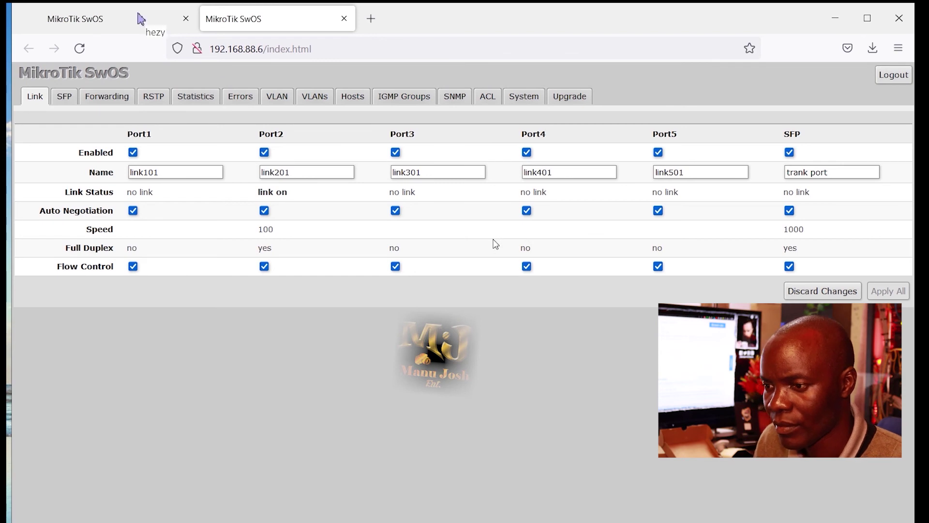
On the VLAN page, set link101's VLAN Mode to strict.
left_click(277, 99)
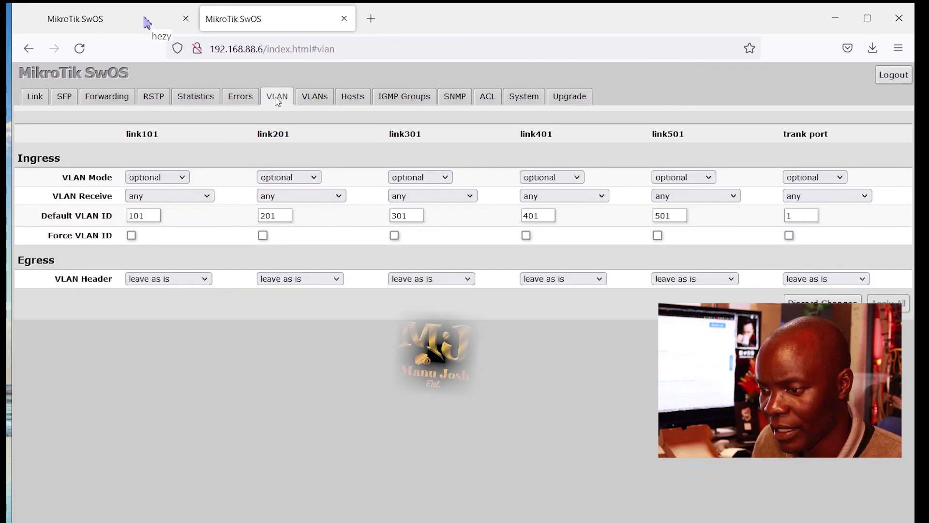
left_click(183, 179)
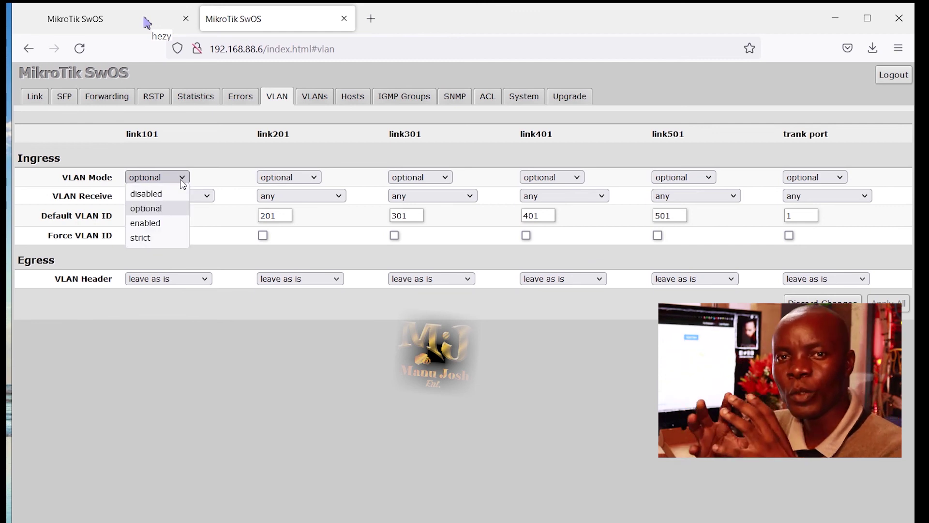
left_click(166, 238)
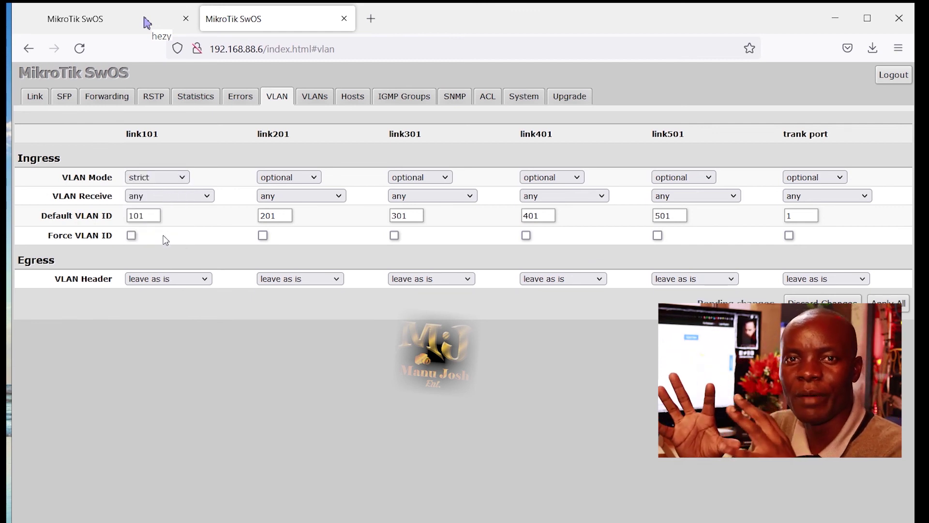
left_click(320, 177)
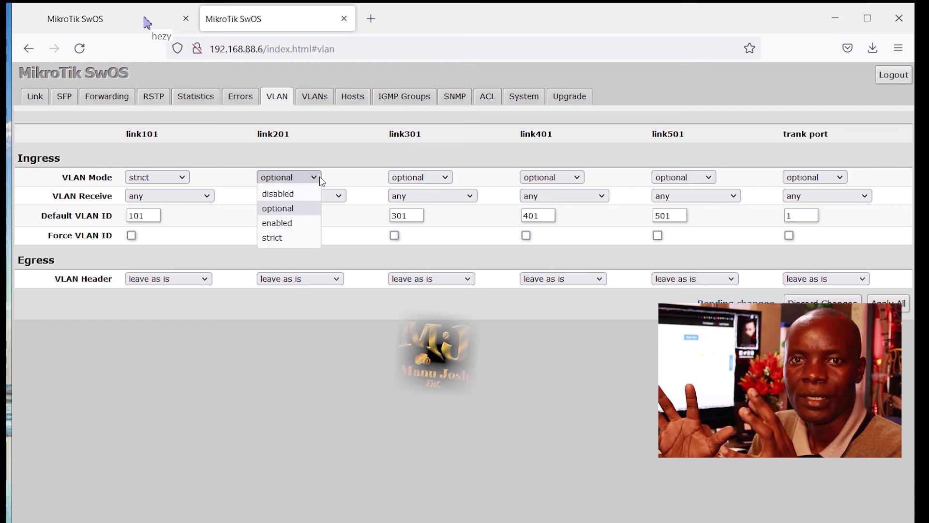